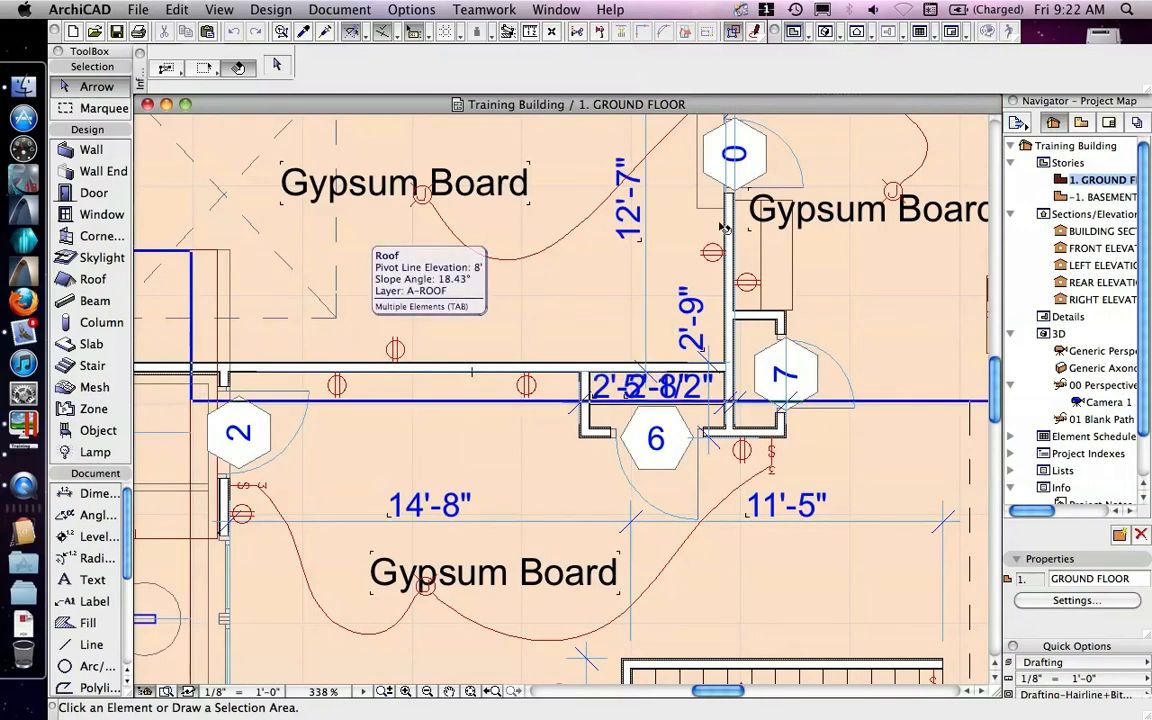
Step: Open the test image.bmp file from the desktop to preview it, then quit the viewer and return to the floor plan
click(1062, 38)
double_click(1101, 215)
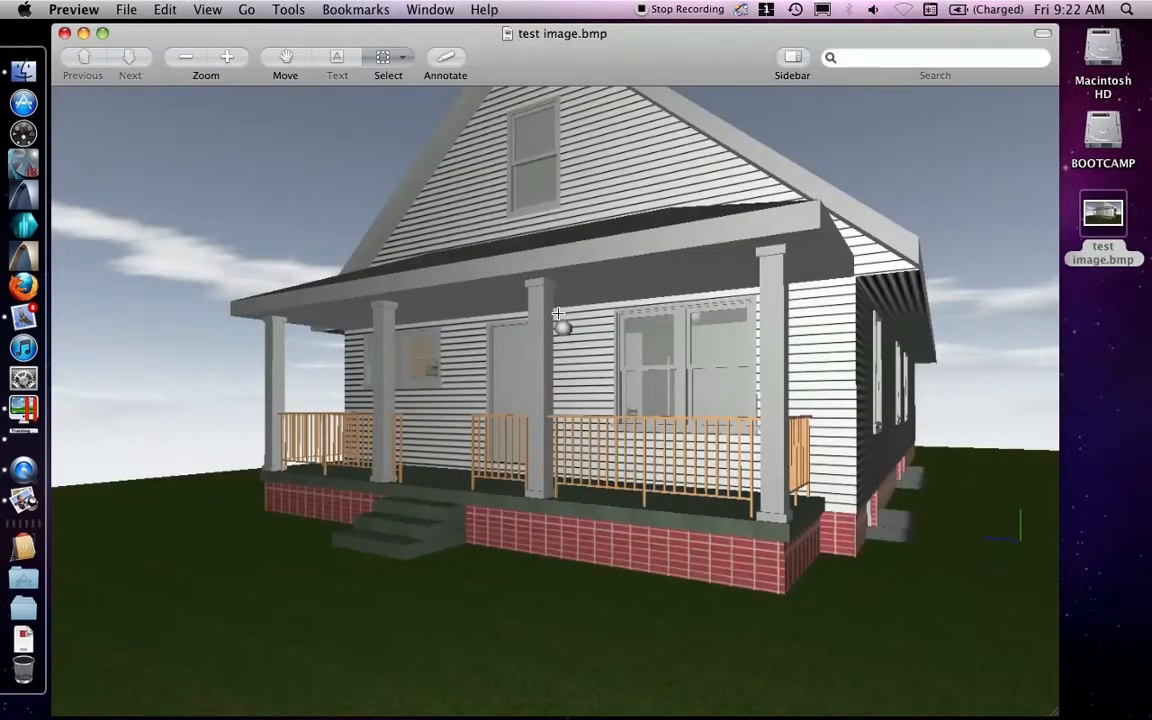
key(super+q)
click(425, 388)
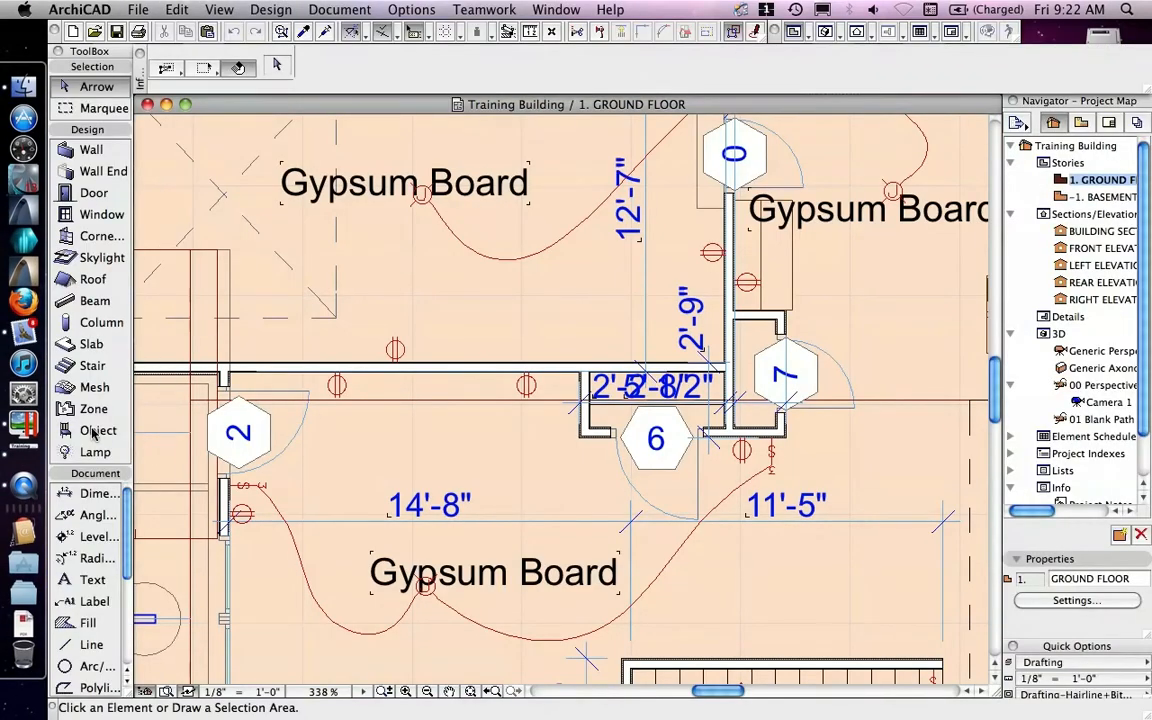
Step: Open the Object default settings and choose Picture 10 from the 01 General 10 > Pictures and Texts library folder
double_click(97, 430)
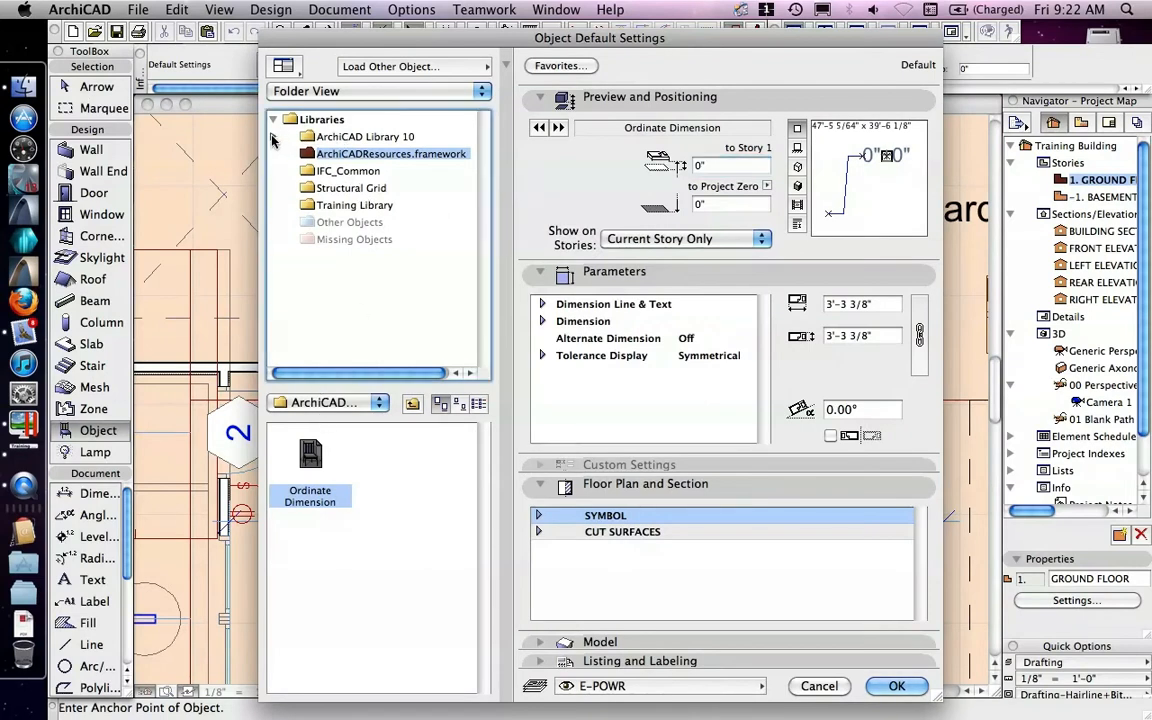
click(272, 137)
click(273, 154)
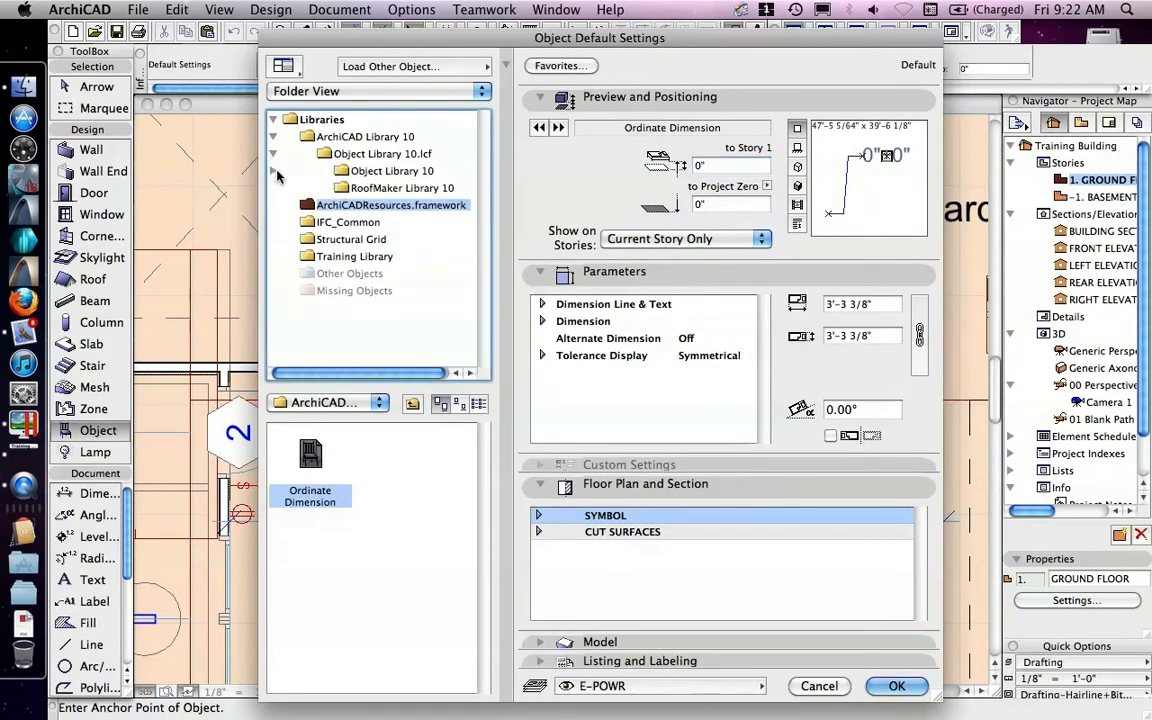
click(273, 171)
click(273, 188)
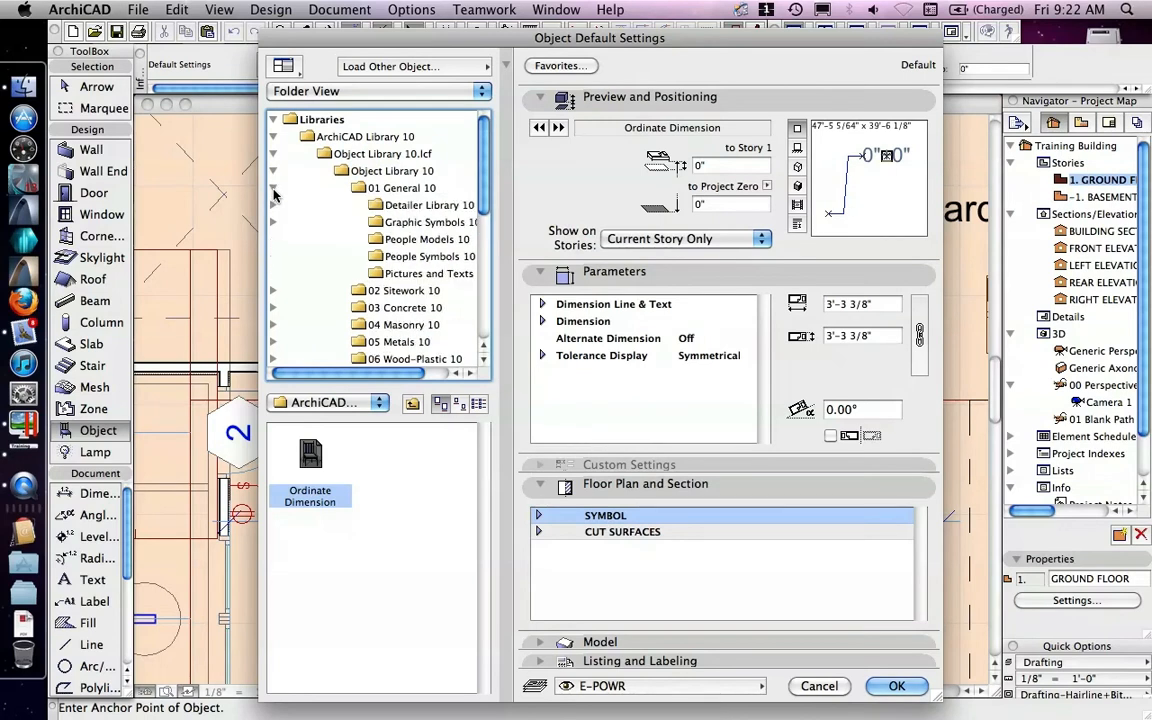
click(378, 274)
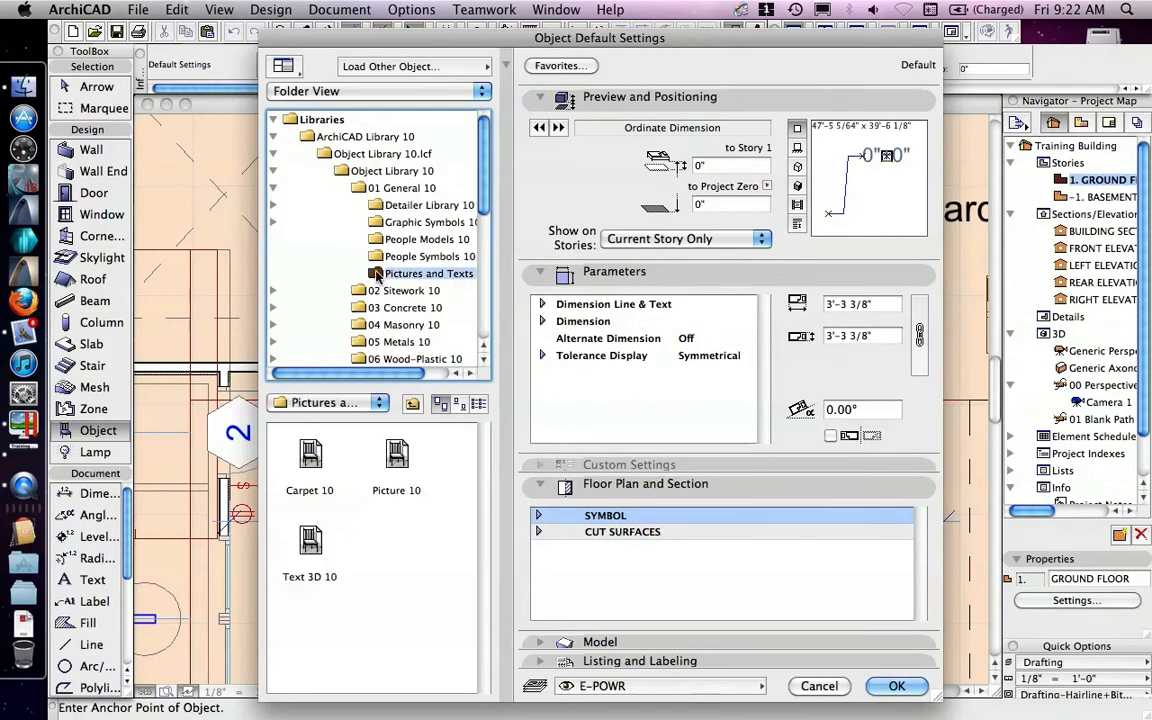
click(401, 463)
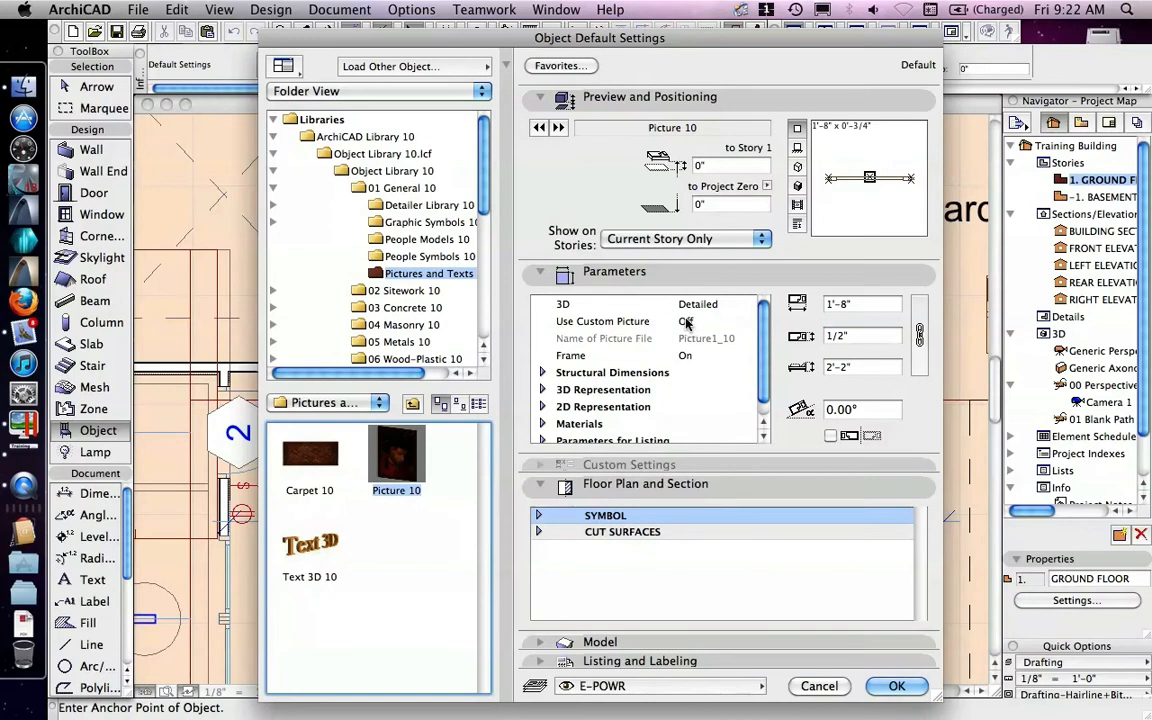
click(686, 354)
click(895, 685)
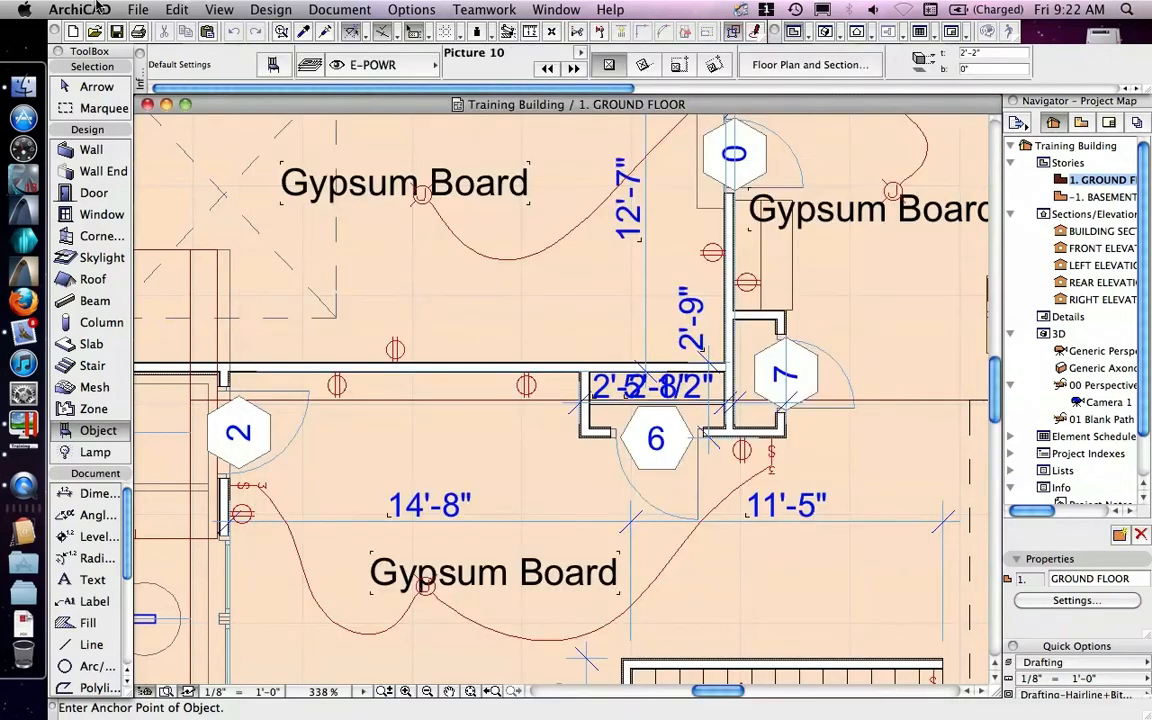
Step: Examine the Training Library's folder path in the Library Manager, then close it without changes
click(136, 12)
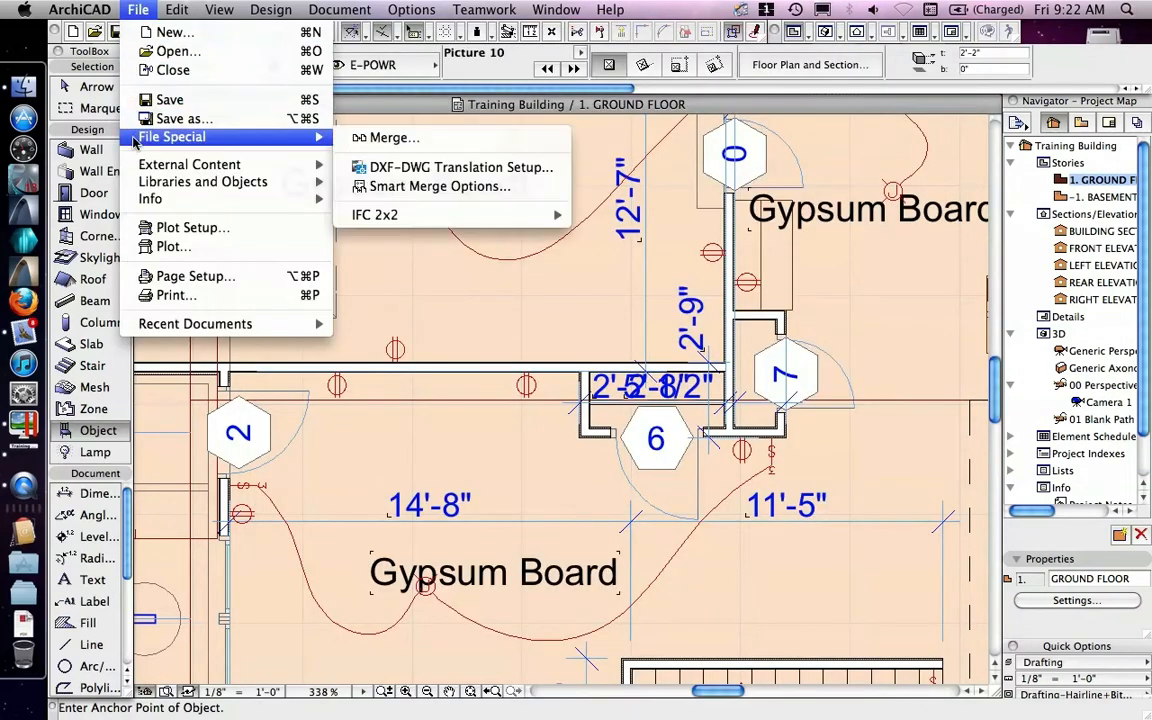
mouse_move(138, 181)
click(372, 183)
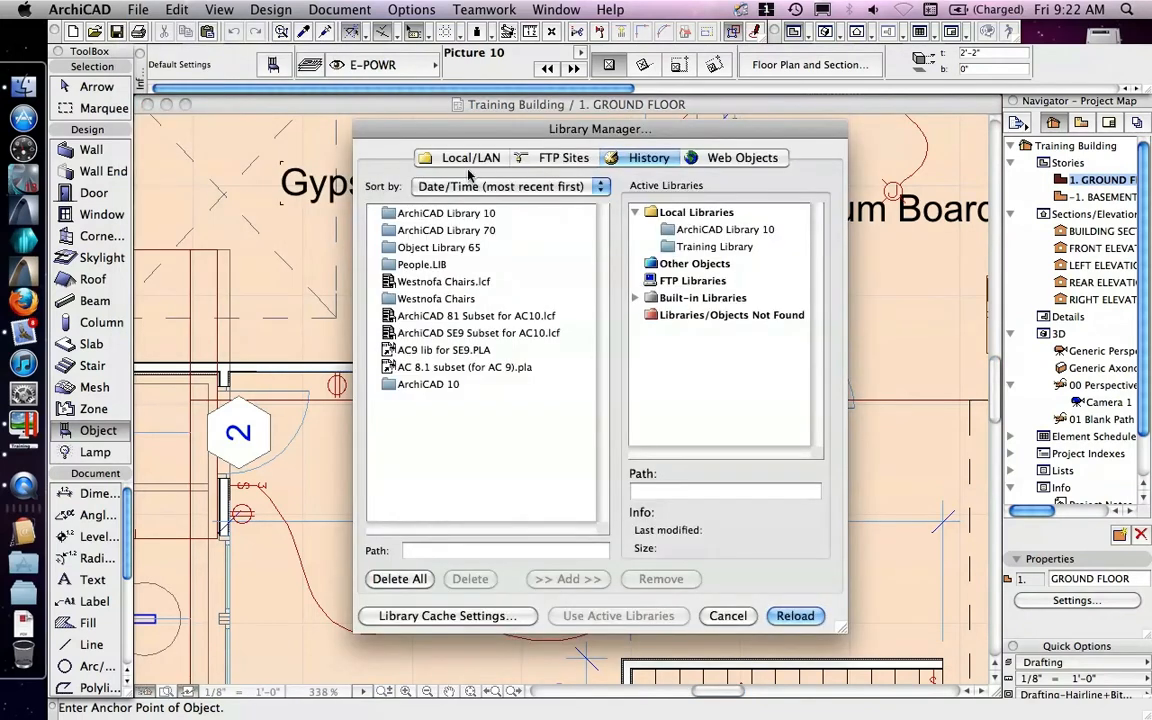
click(690, 232)
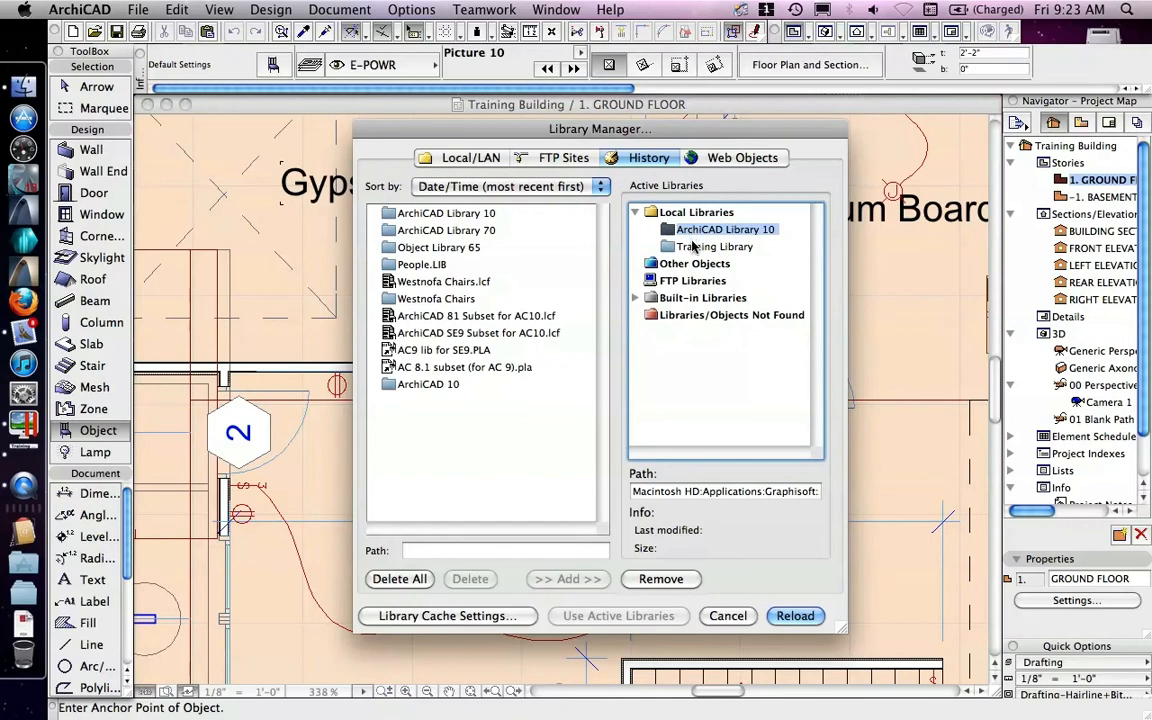
click(695, 248)
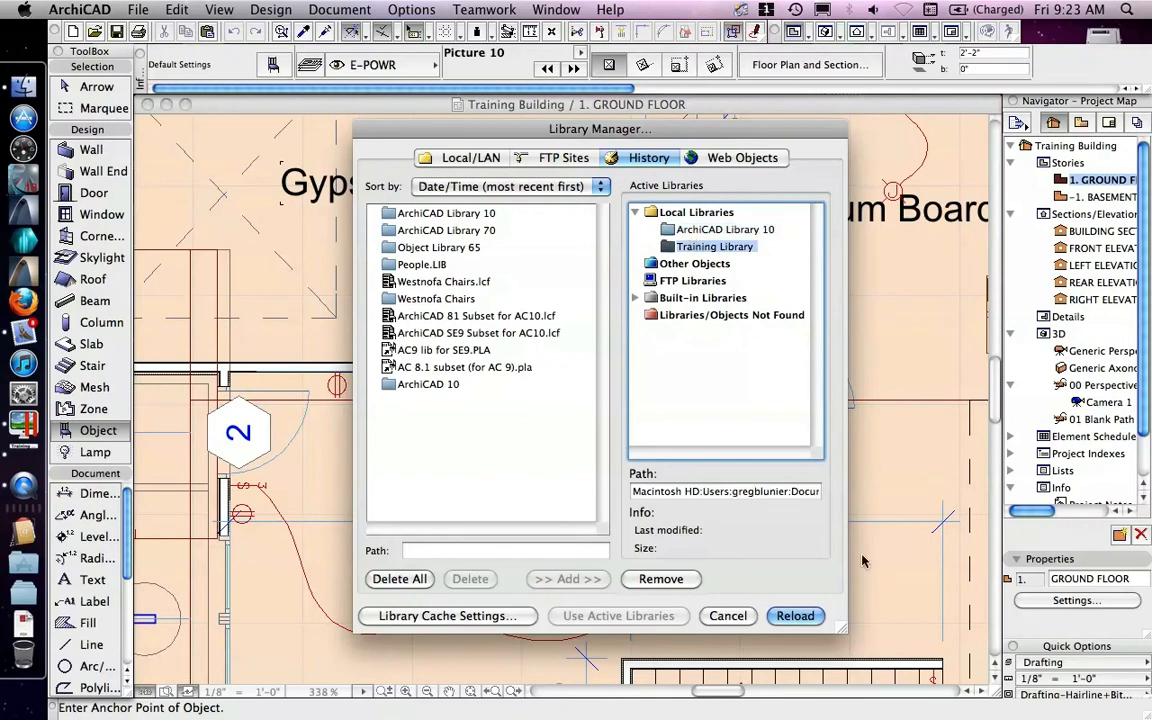
drag(642, 491, 818, 491)
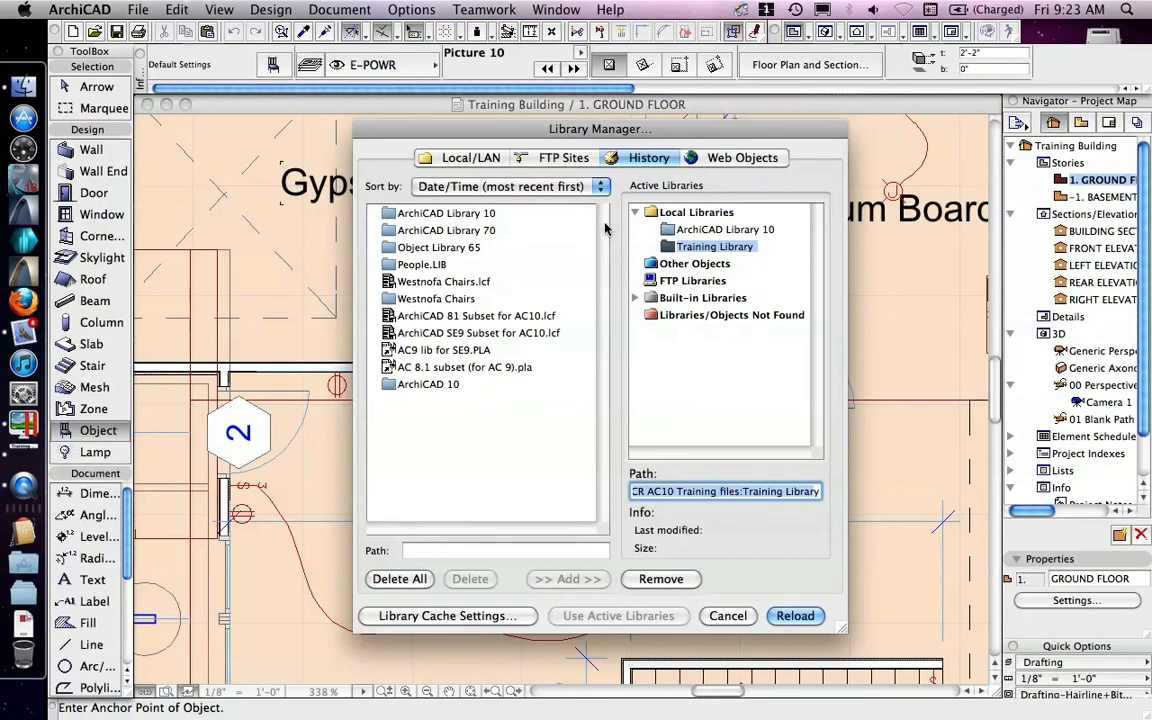
click(728, 616)
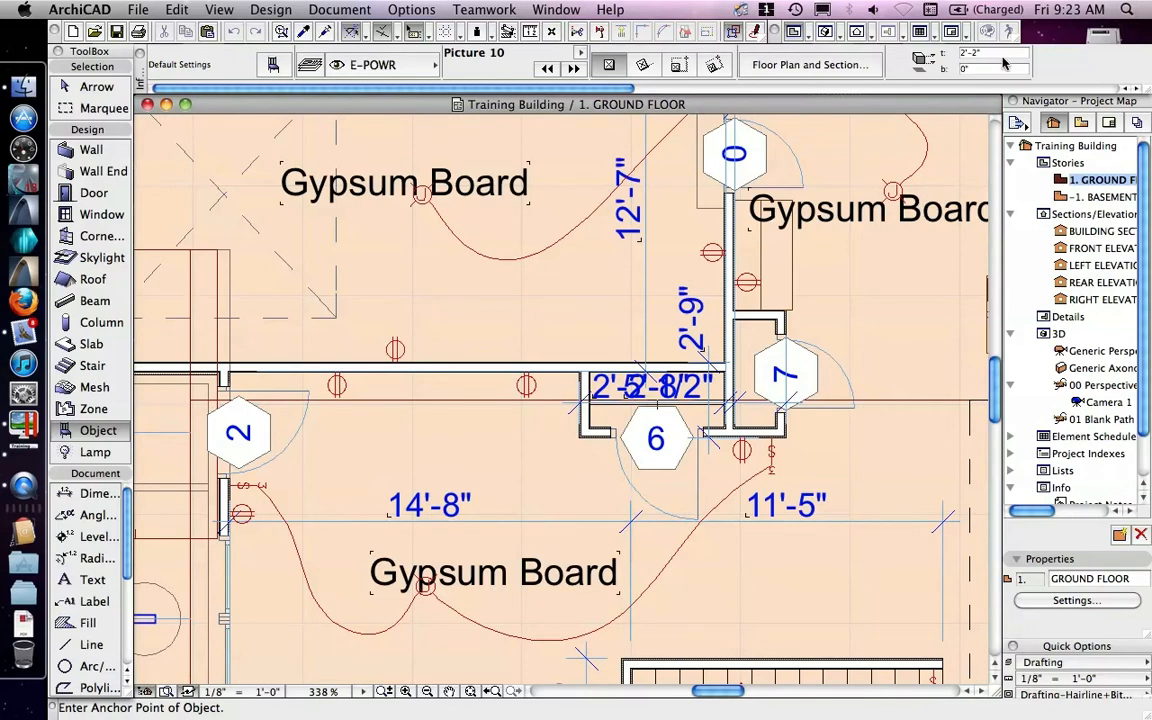
Step: In Finder, move test image.bmp from the desktop into Documents > ArchiCAD projects > ICR AC10 Training files > Training Library
click(1062, 35)
double_click(1098, 48)
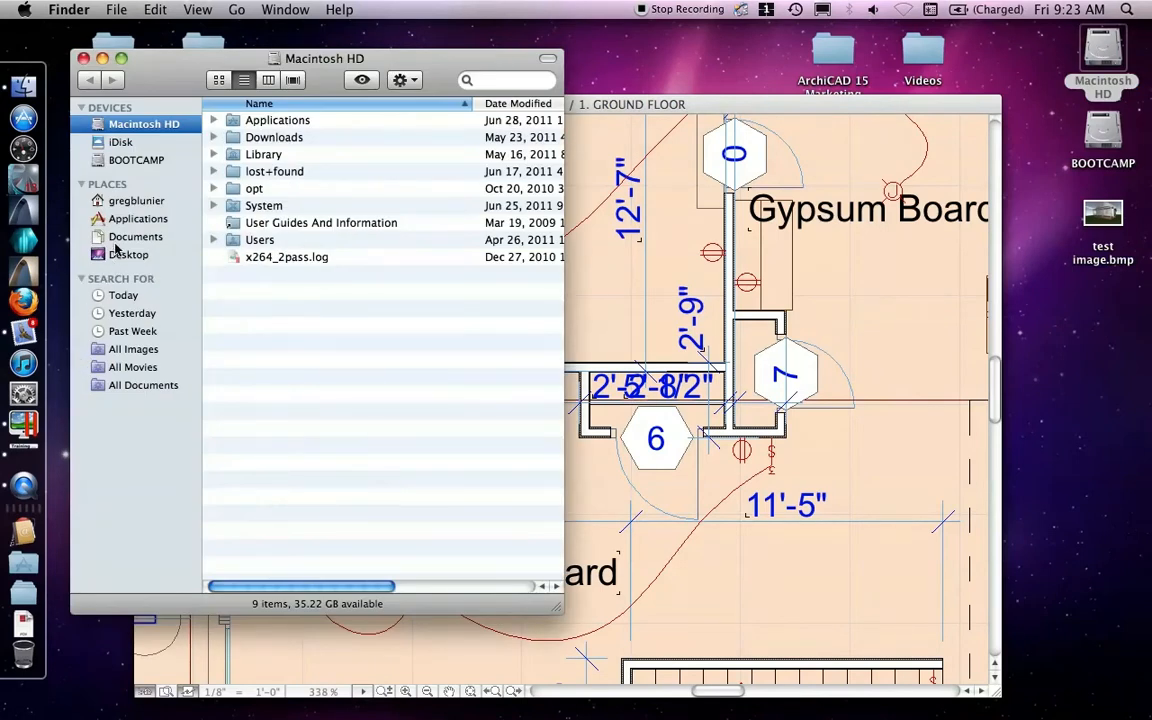
click(118, 240)
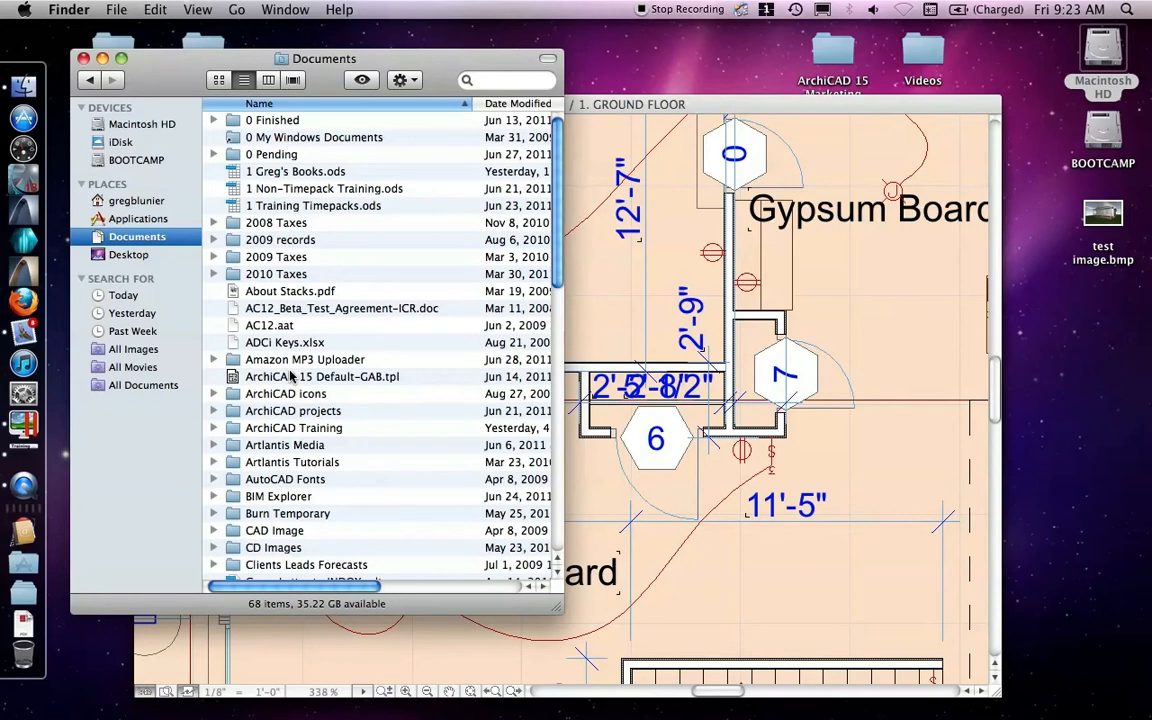
double_click(285, 412)
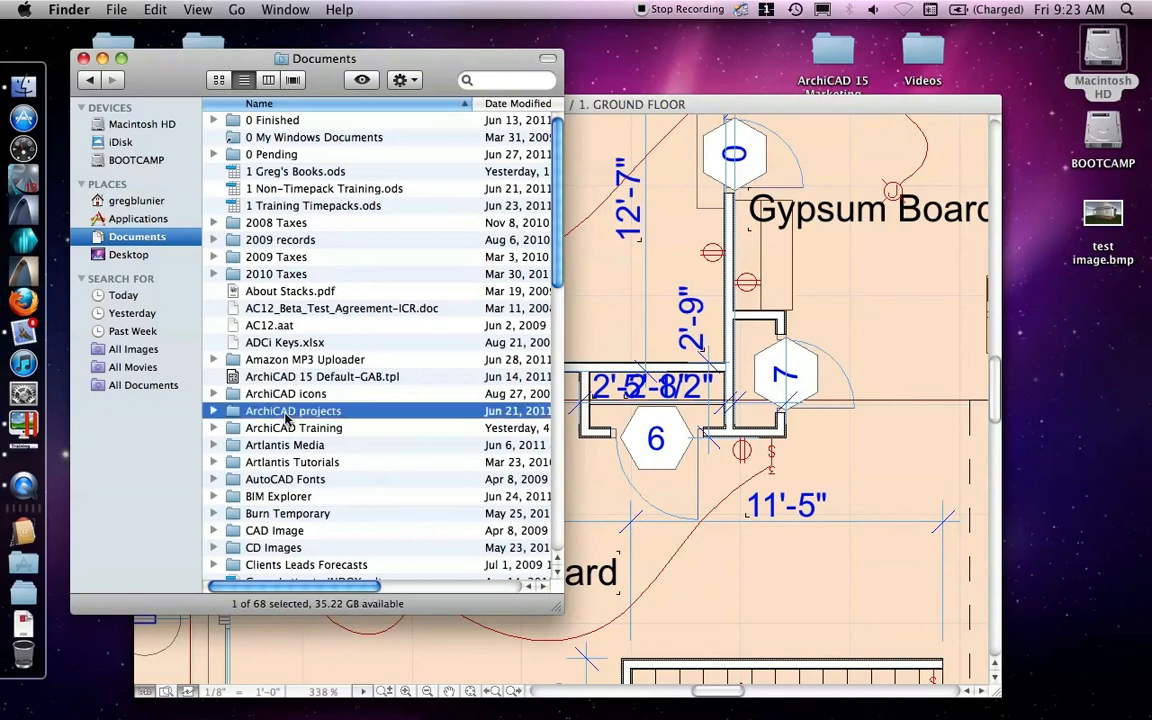
scroll(287, 367, down, 5)
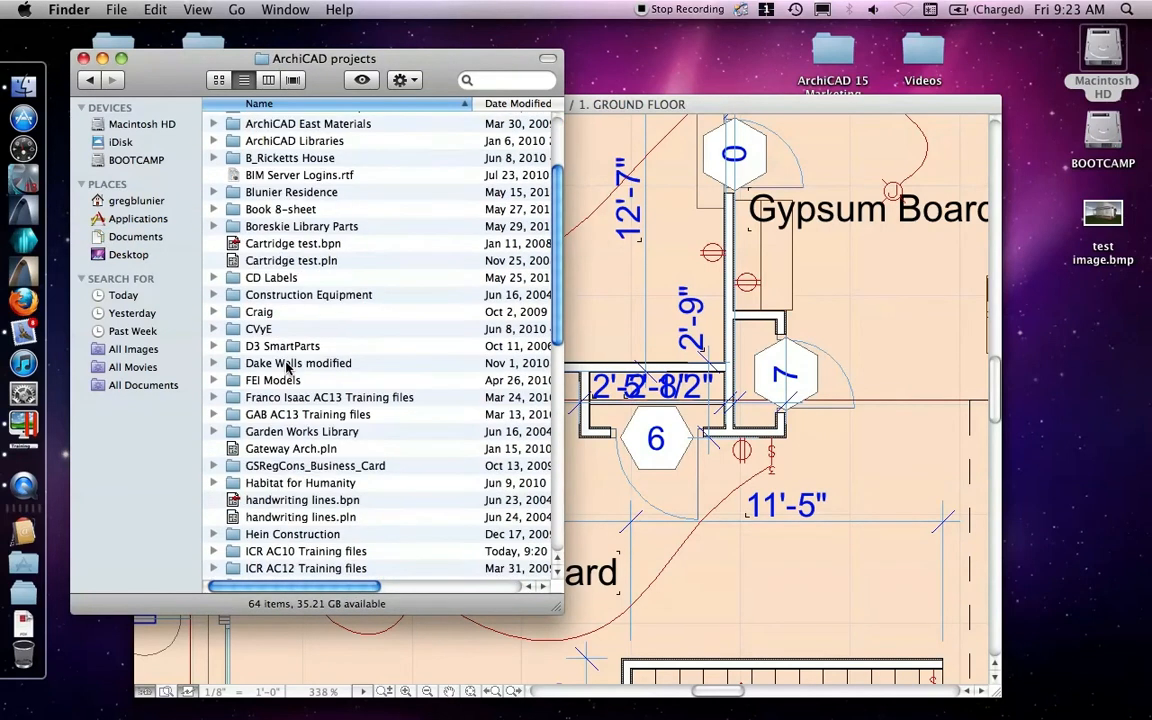
scroll(283, 432, down, 1)
double_click(277, 530)
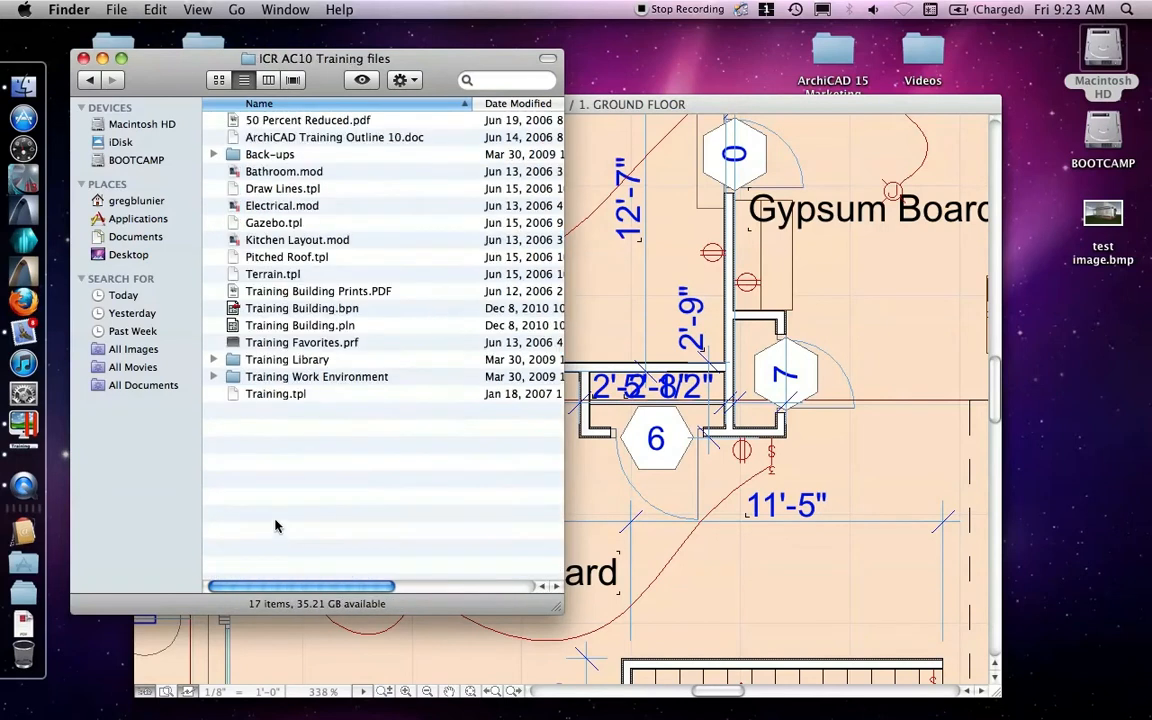
double_click(265, 359)
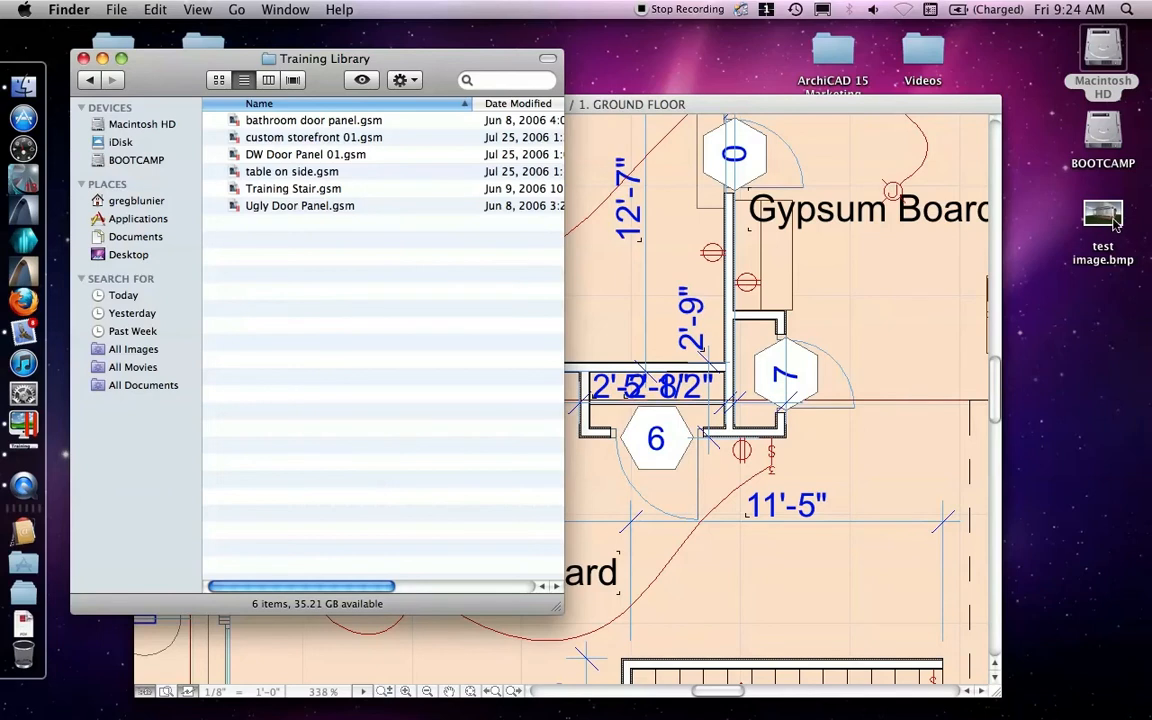
drag(1113, 218, 290, 294)
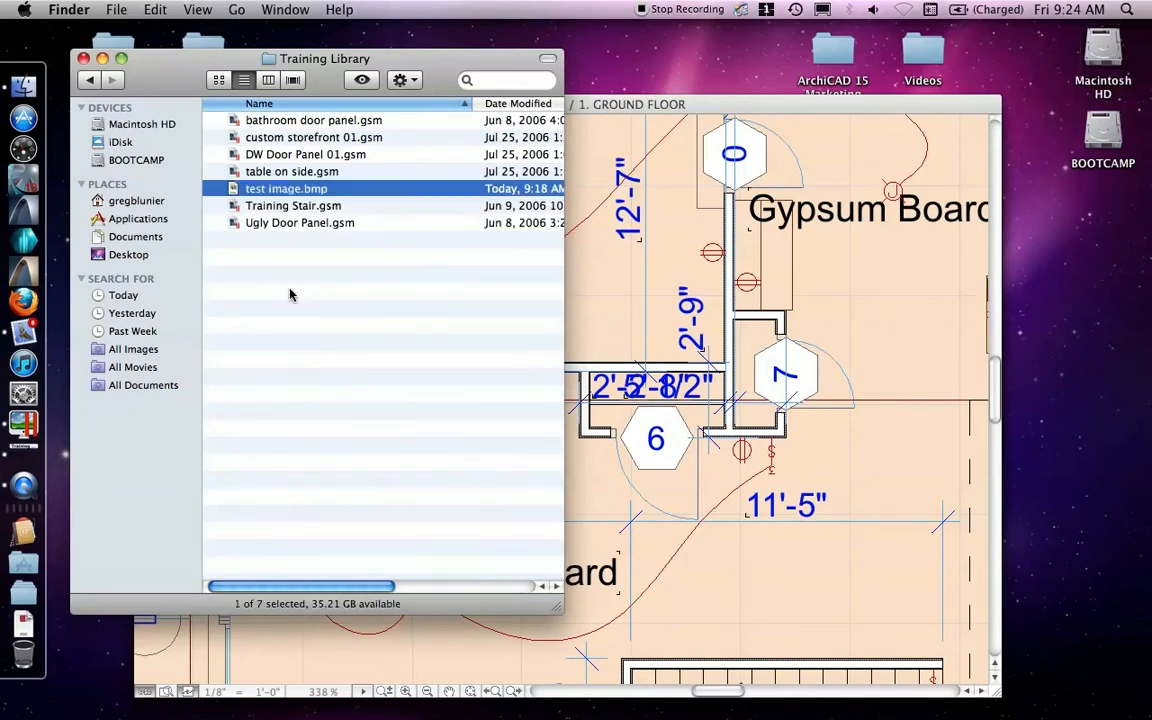
click(84, 59)
click(424, 120)
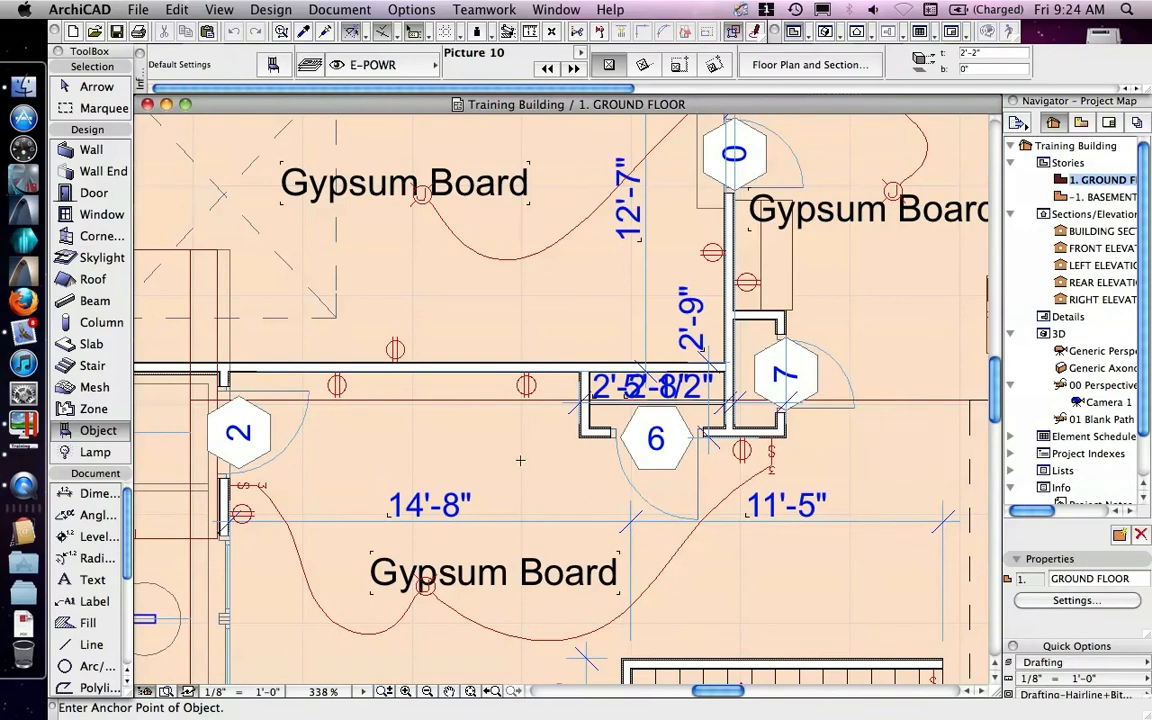
Step: Reload the active libraries in the Library Manager
click(139, 9)
mouse_move(193, 168)
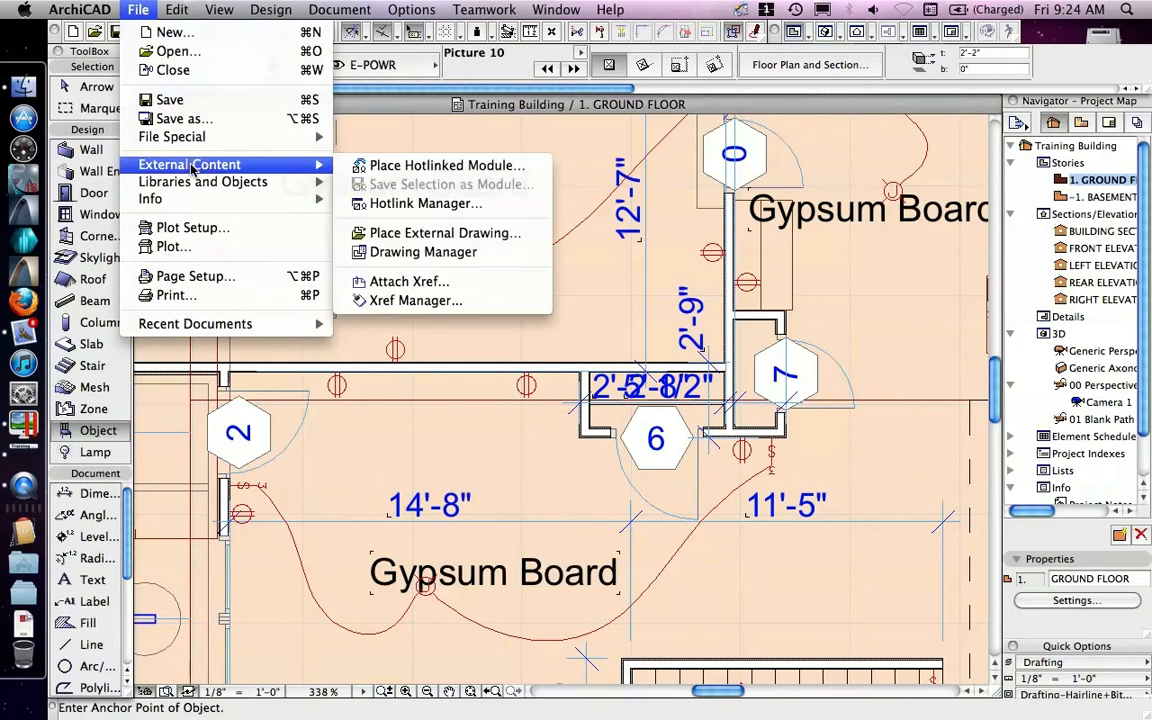
mouse_move(320, 182)
click(362, 182)
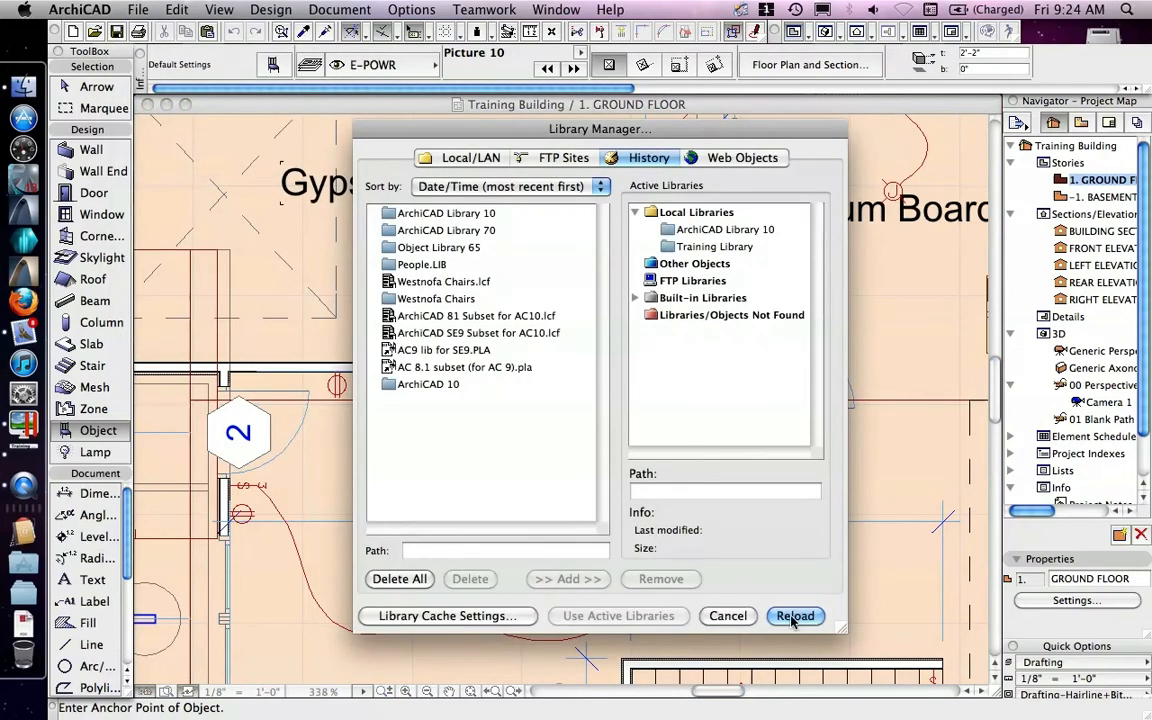
click(795, 616)
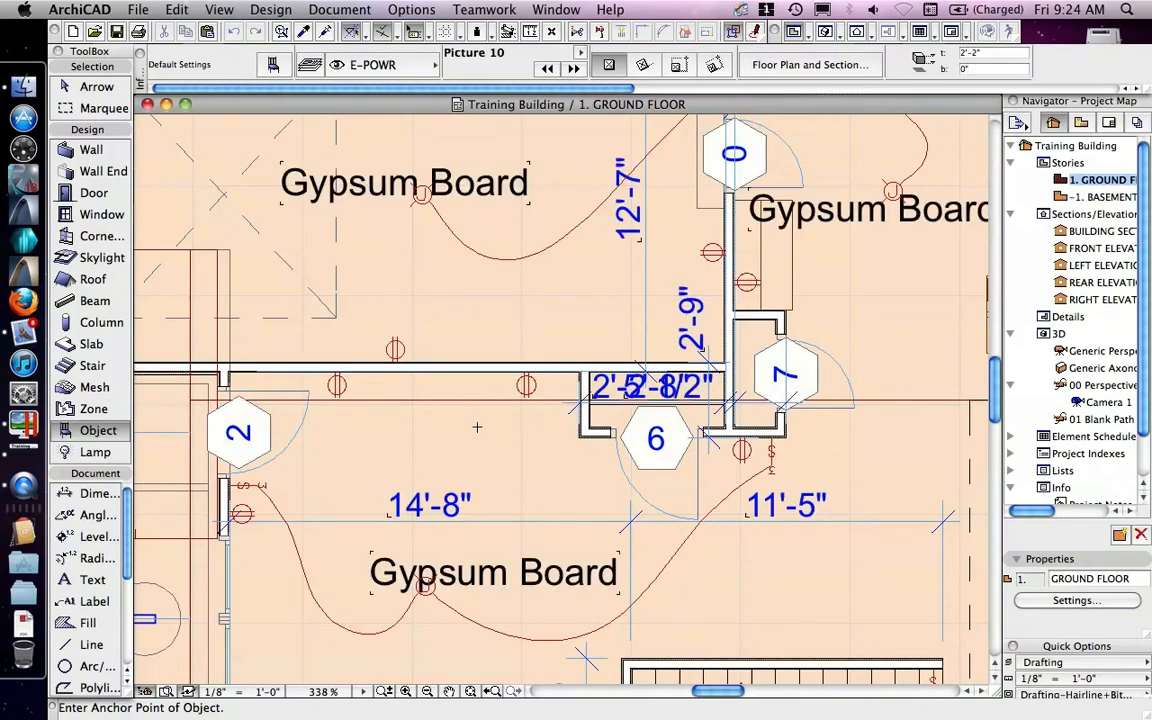
Step: Turn on Use Custom Picture for Picture 10 and set the picture file name to test image
double_click(98, 430)
click(686, 322)
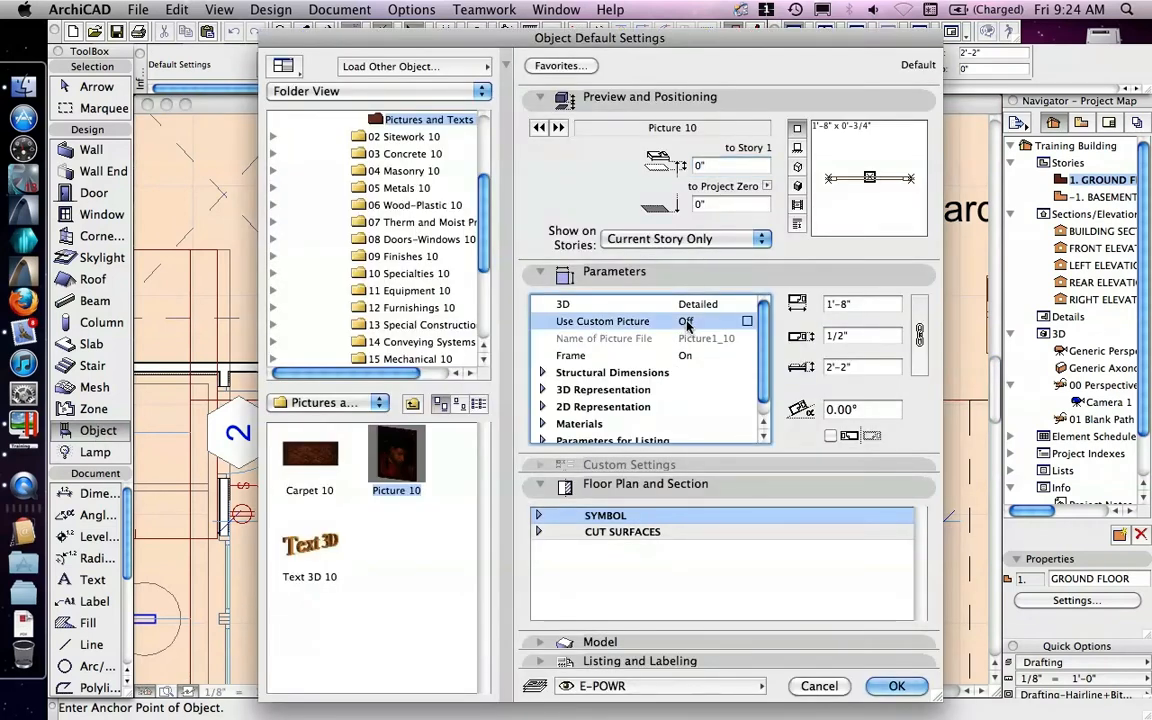
click(747, 321)
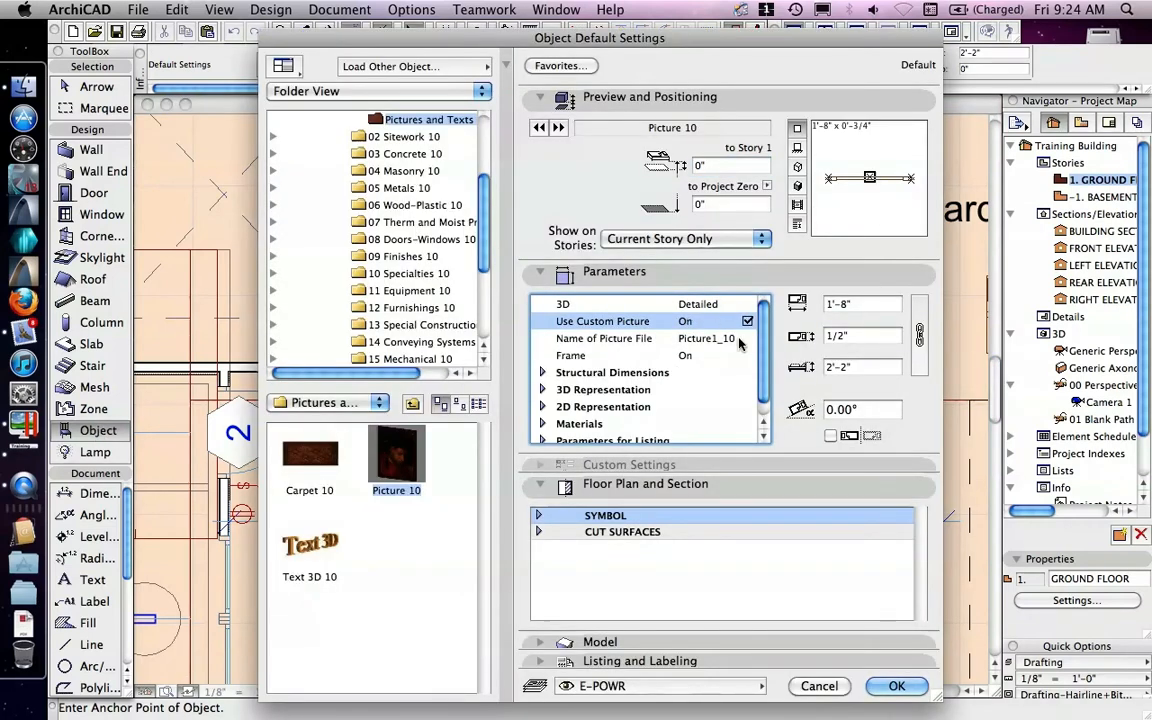
click(708, 340)
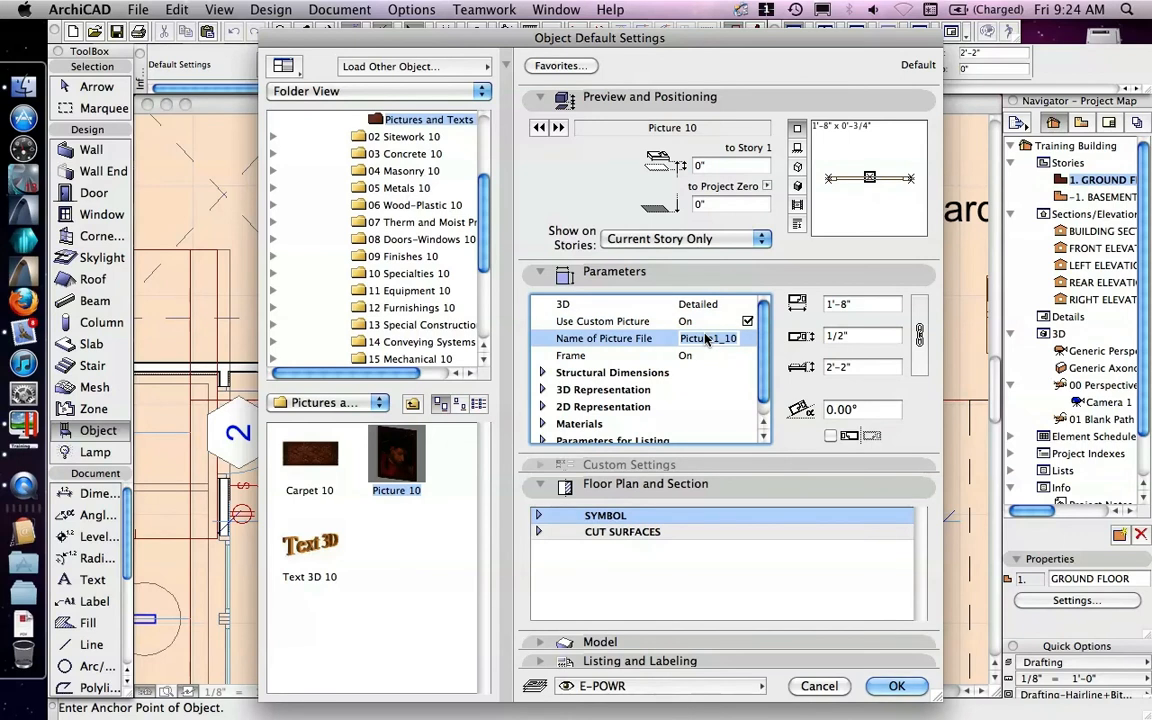
text(test image)
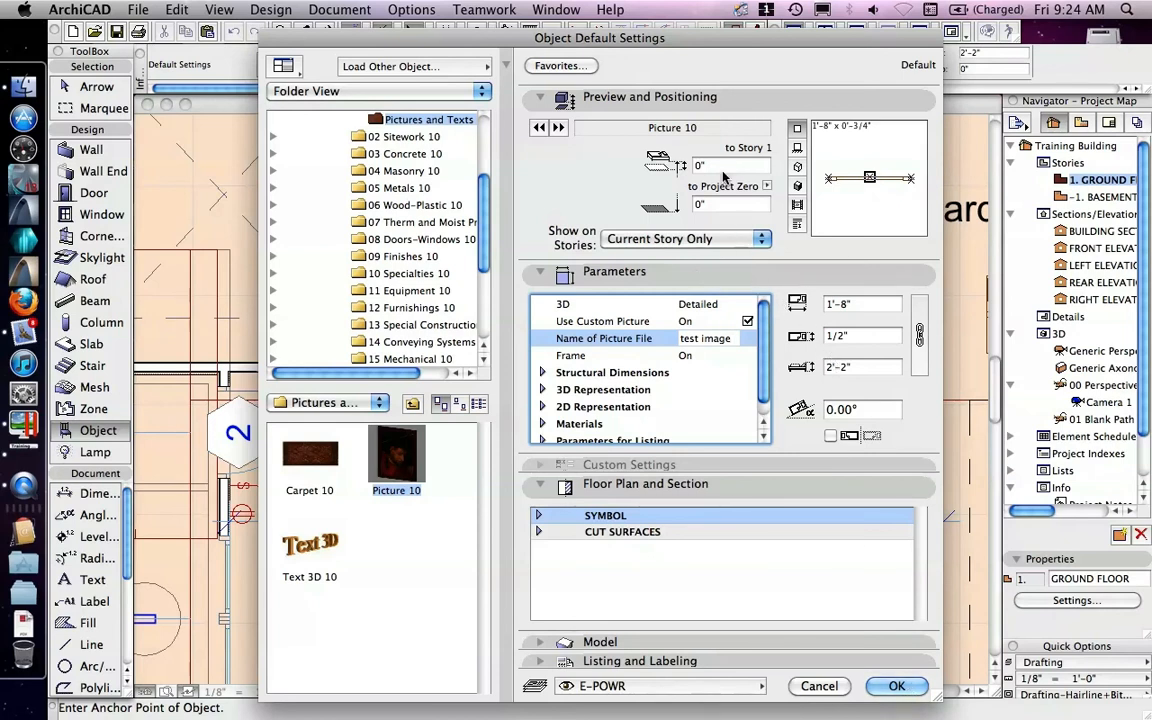
Step: Set the object's elevation to the story to 4' and confirm the default settings
key(Tab)
text(4')
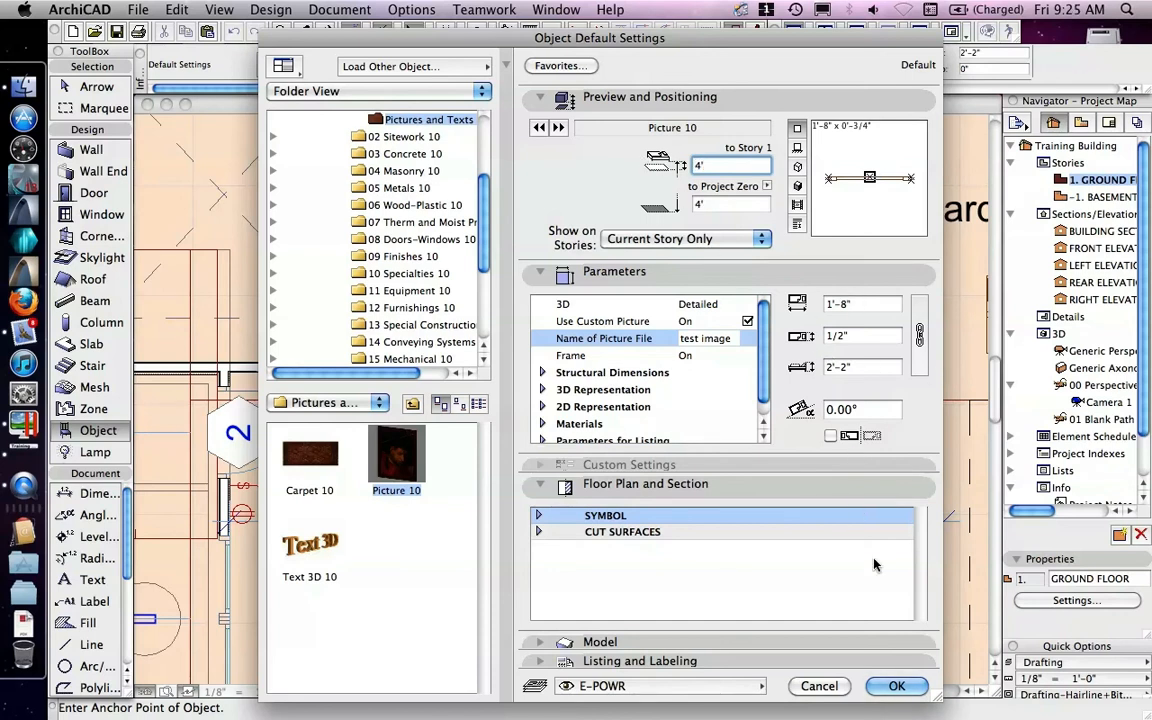
click(895, 687)
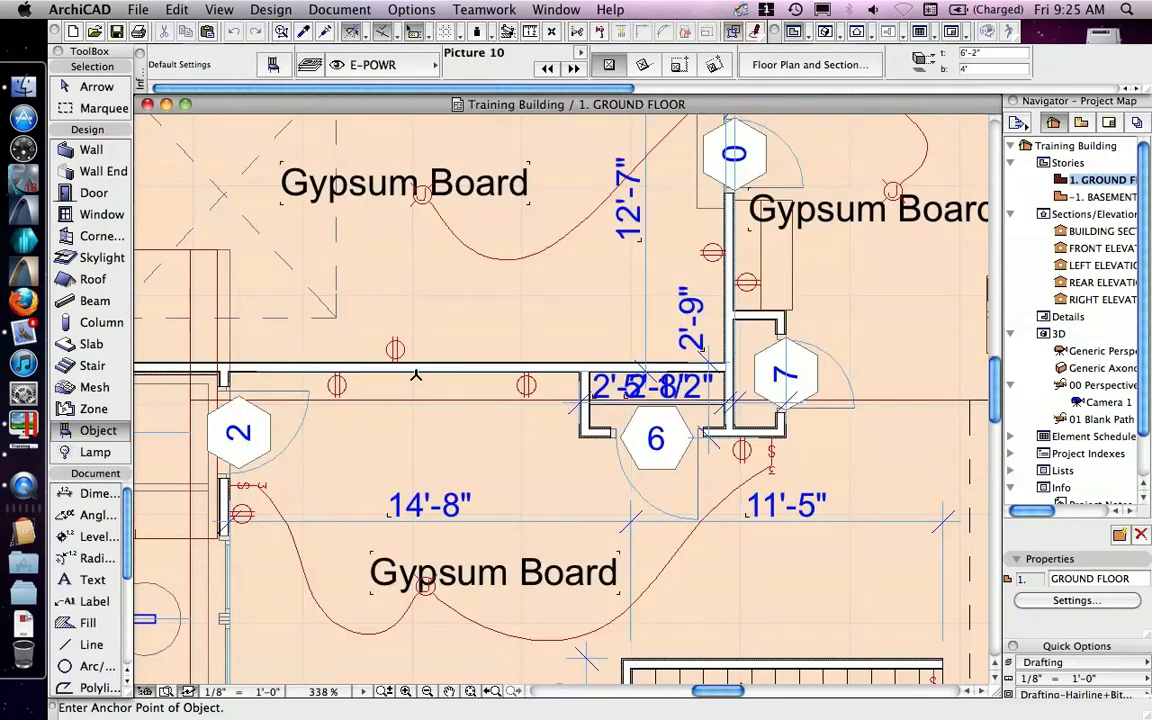
Step: Place the picture object on the face of the horizontal wall near the room labelled 2
scroll(416, 375, up, 8)
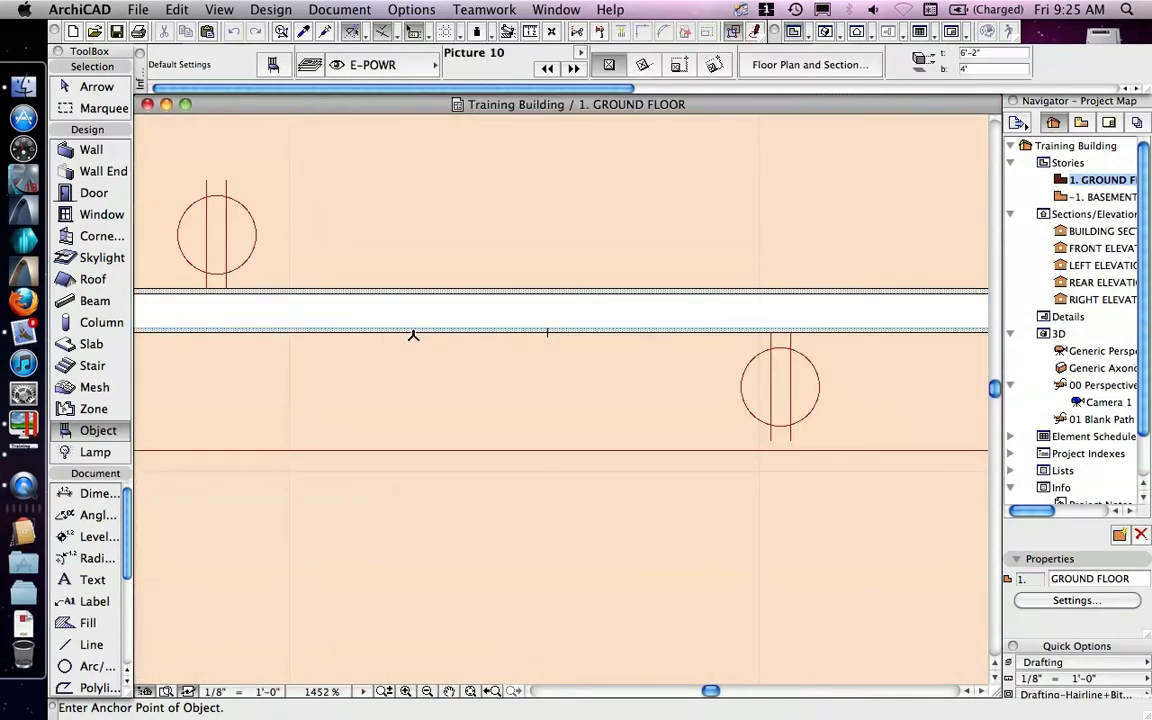
click(414, 333)
scroll(440, 380, down, 6)
middle_drag(442, 476, 553, 284)
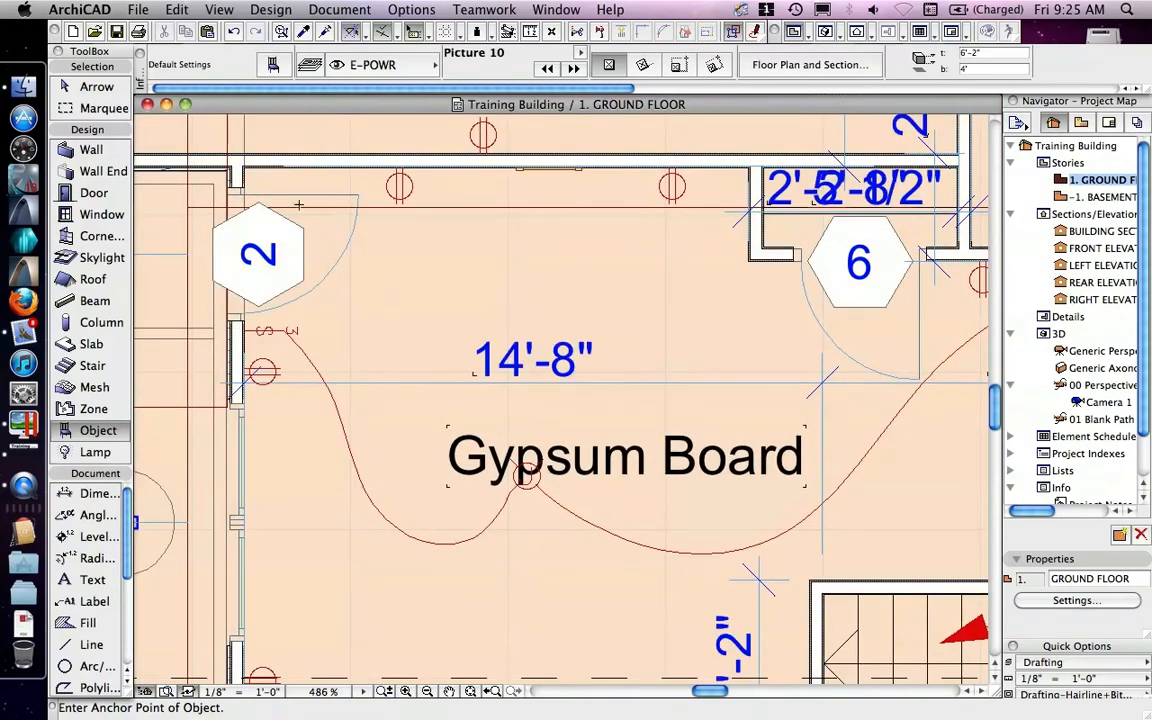
Step: Draw a marquee around the room with the placed picture and display that area in the 3D view
click(100, 110)
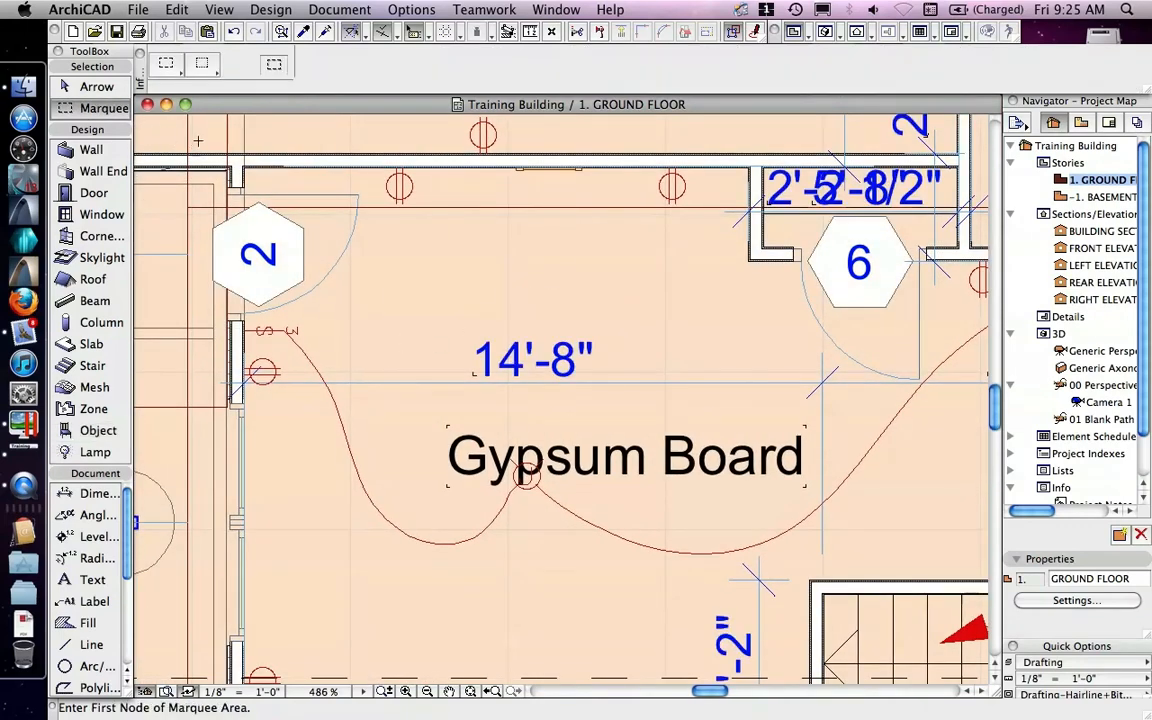
click(197, 134)
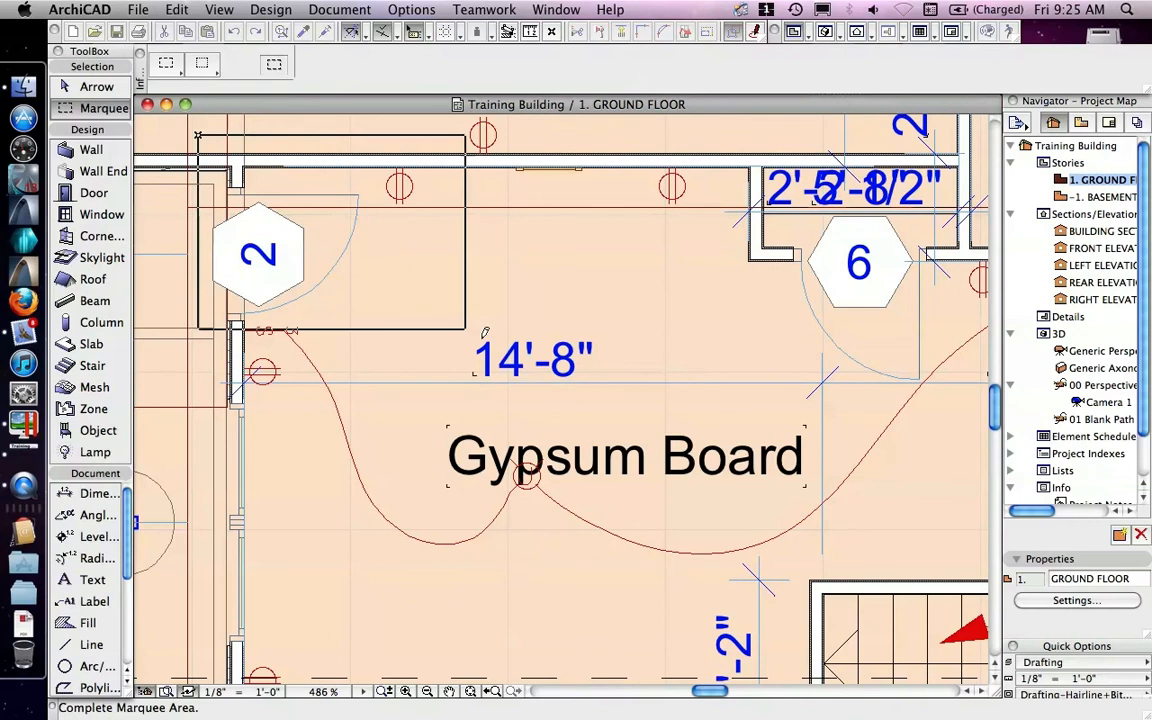
click(849, 632)
key(F5)
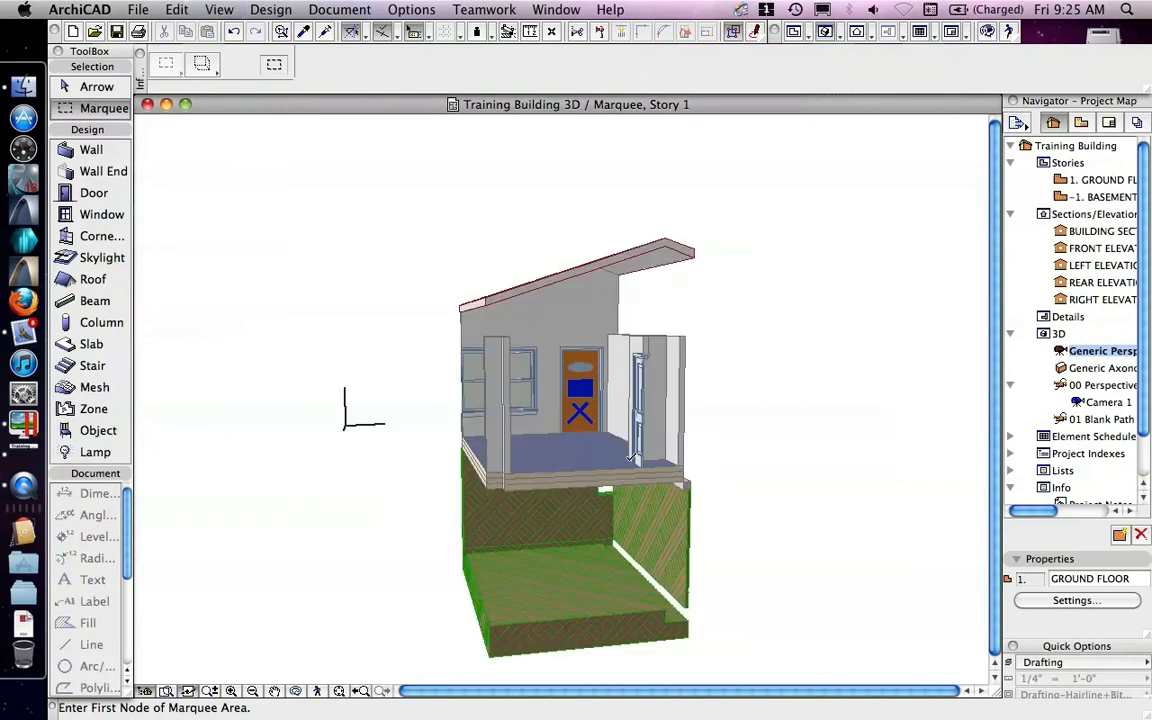
shift+middle_drag(607, 424, 676, 481)
scroll(676, 402, up, 6)
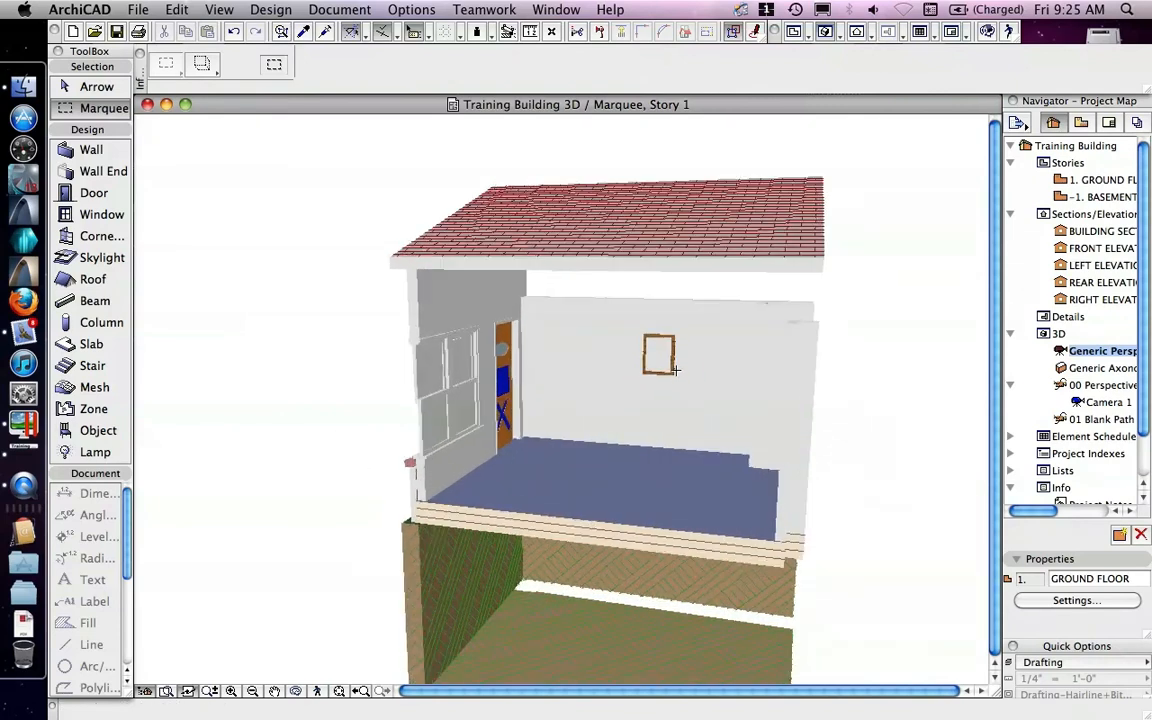
click(218, 10)
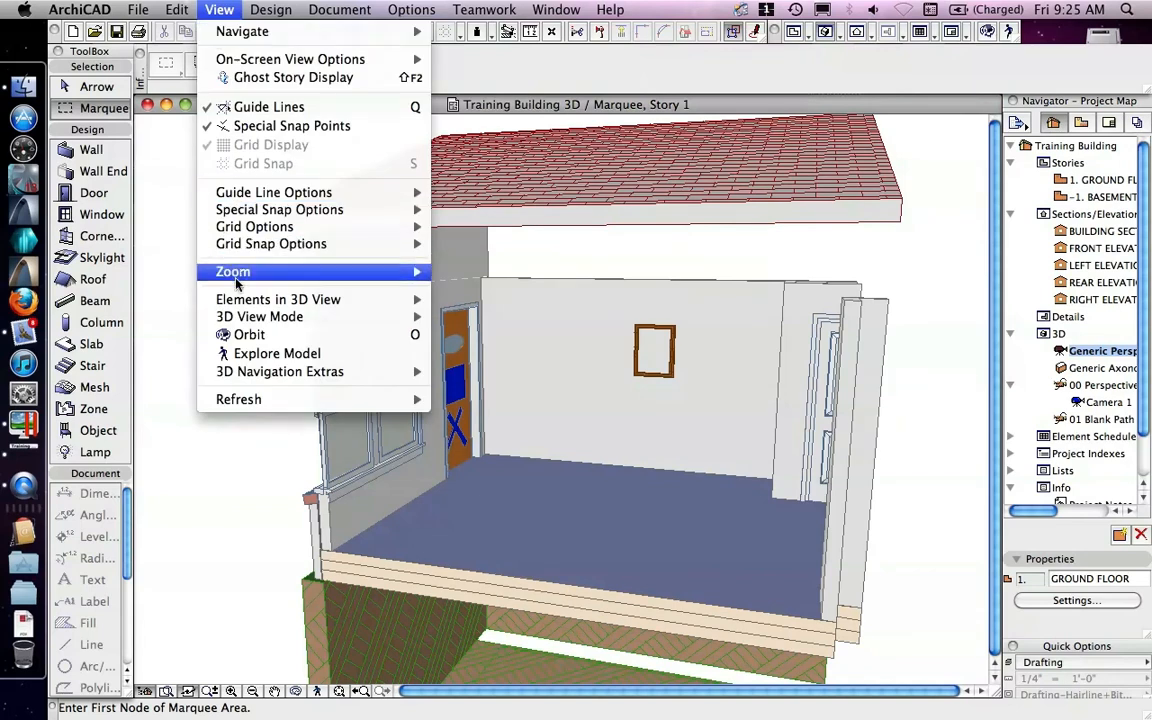
mouse_move(395, 318)
click(507, 497)
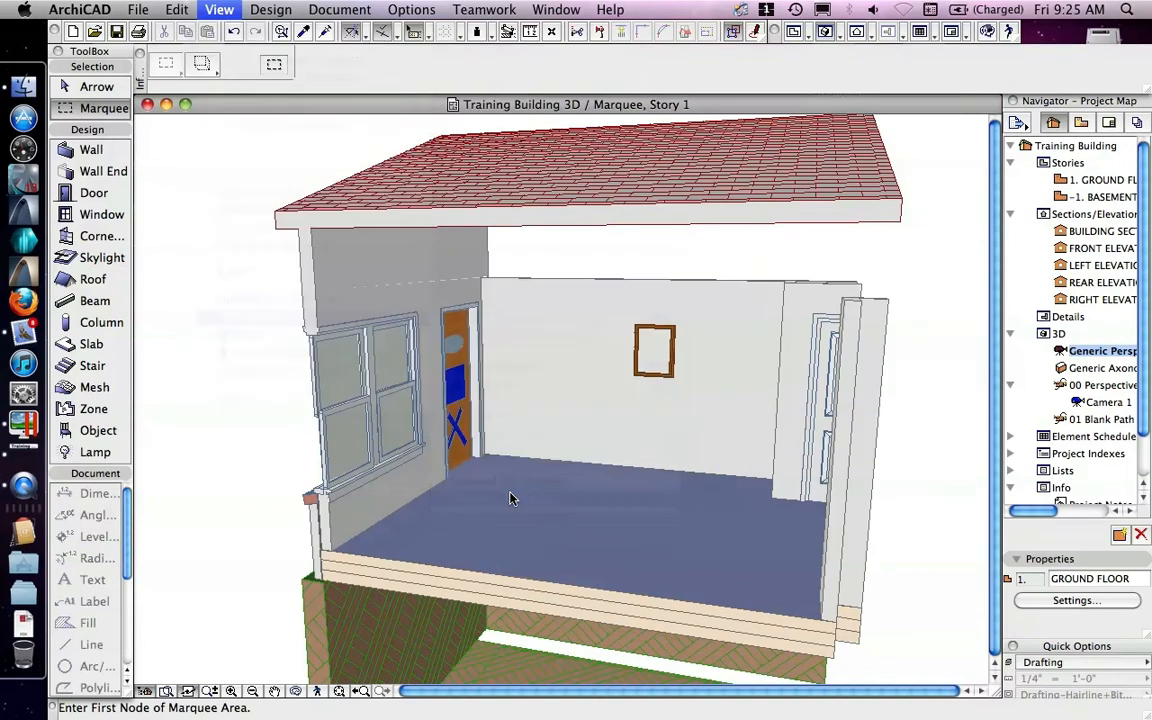
Step: Examine the framed picture on the wall closely in the 3D view to check the custom image
scroll(670, 355, up, 5)
scroll(669, 356, up, 3)
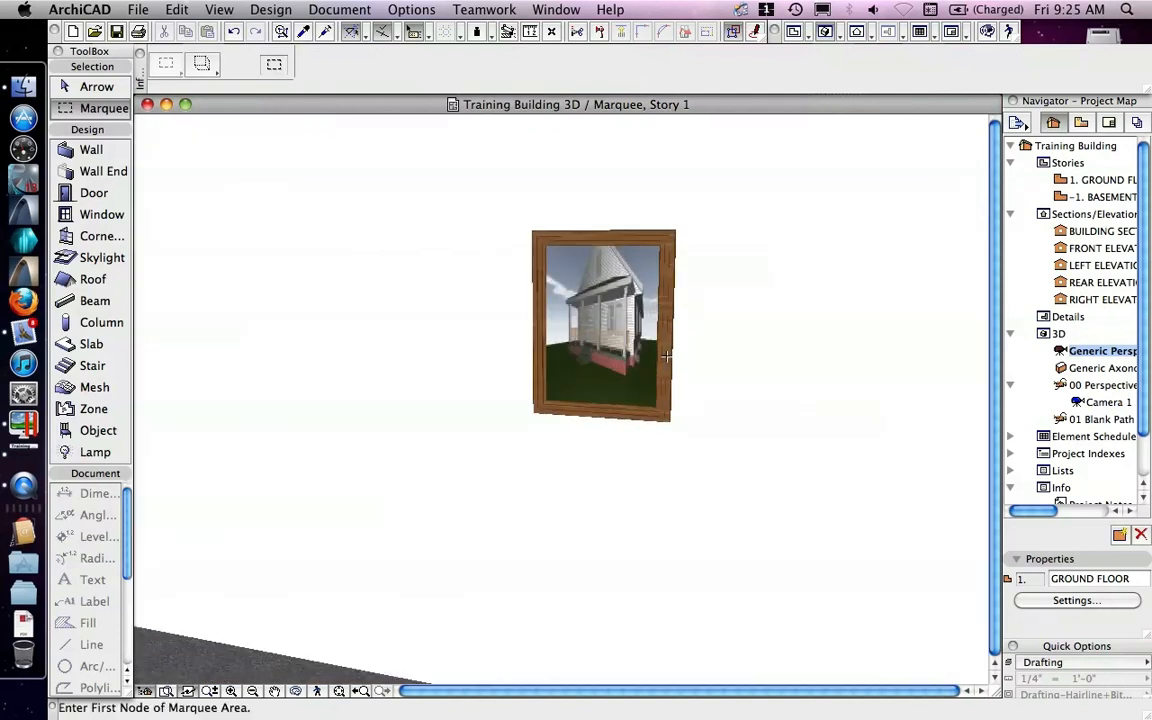
scroll(660, 355, down, 6)
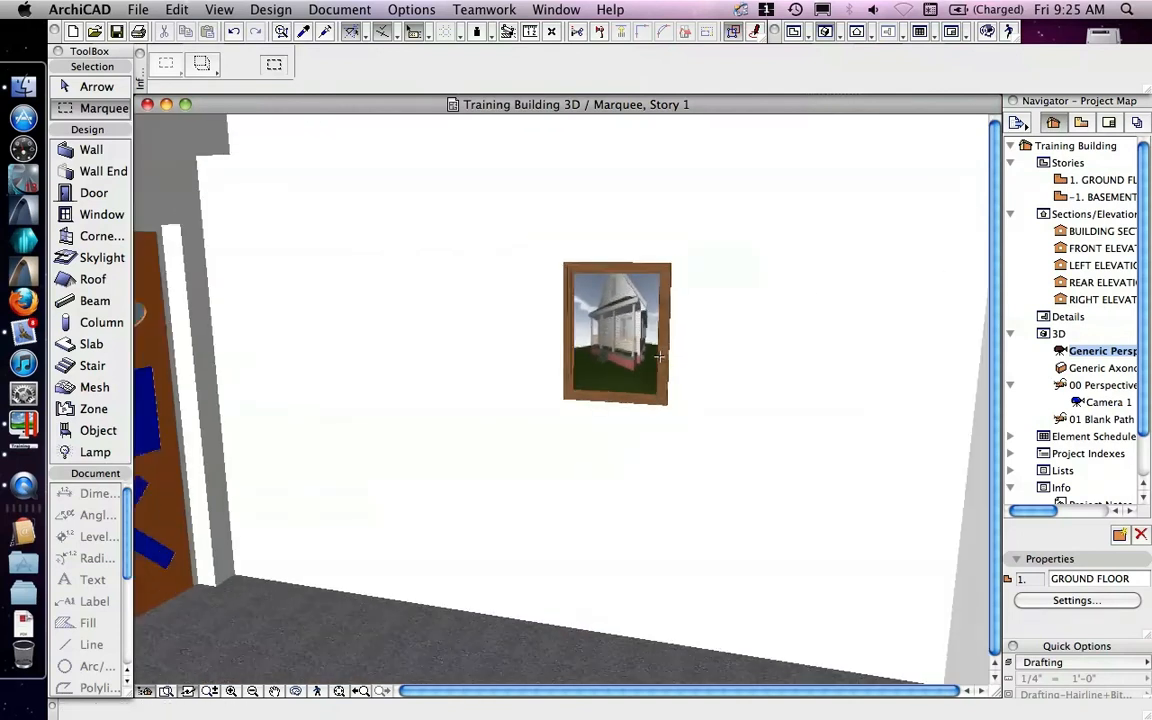